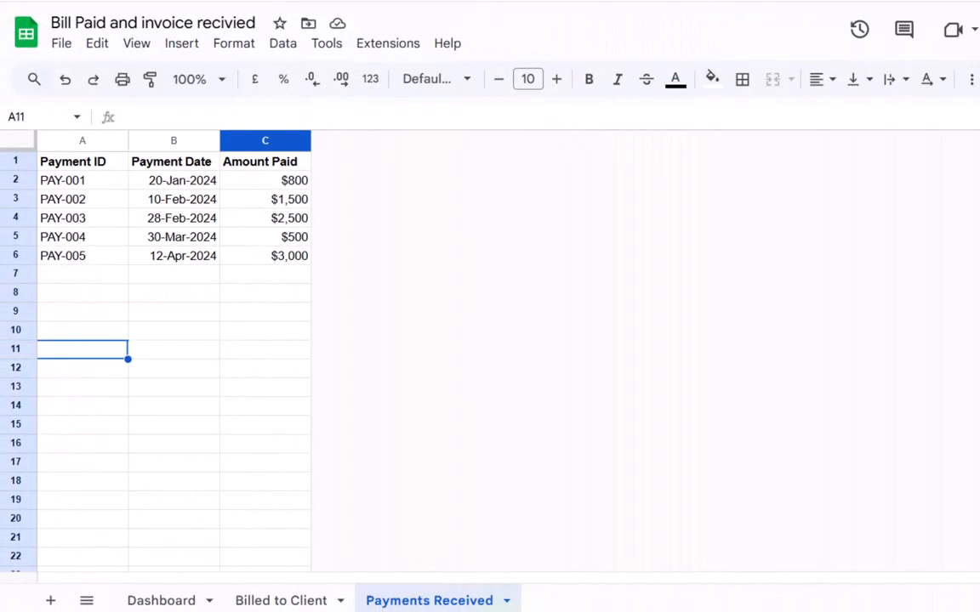
- Enter the header "Date" in cell A1 of the Dashboard sheet
{"action": "left_click", "coordinate": [160, 600]}
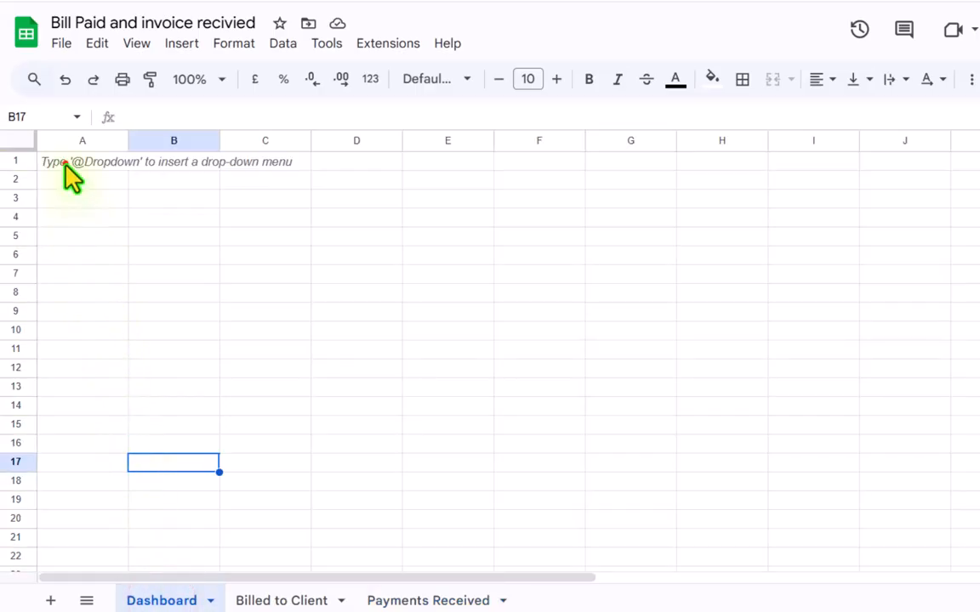
{"action": "left_click", "coordinate": [65, 161]}
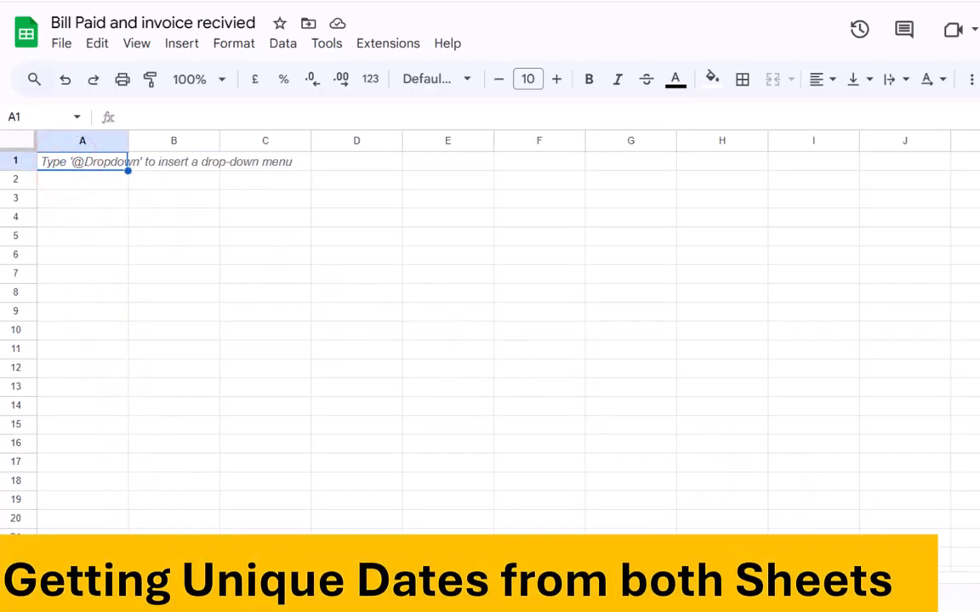
{"action": "type", "text": "Date"}
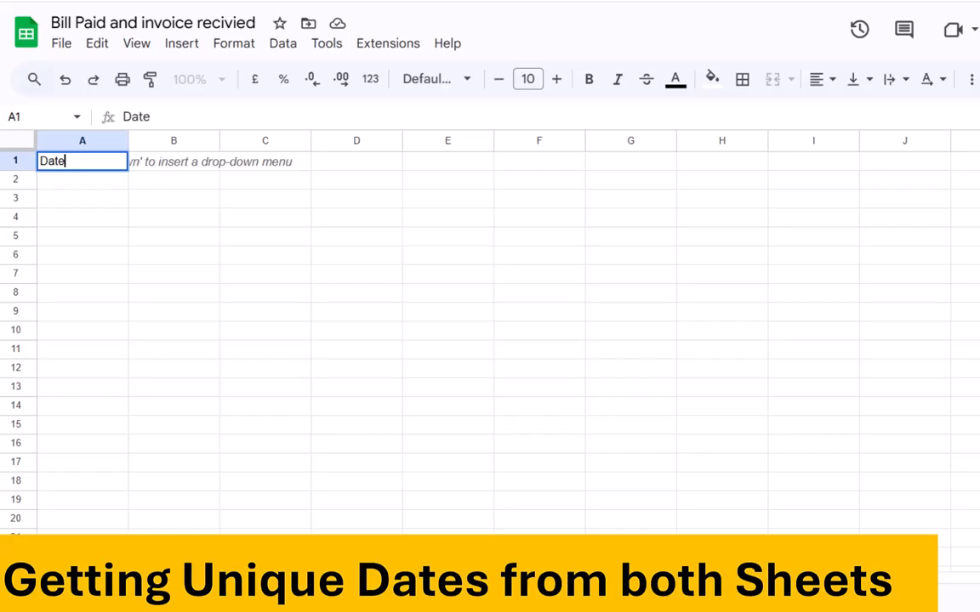
{"action": "key", "text": "Return"}
- Start a VSTACK formula in Dashboard cell A2 with 'Billed to Client'!B2:B as its first range
{"action": "type", "text": "=vstack"}
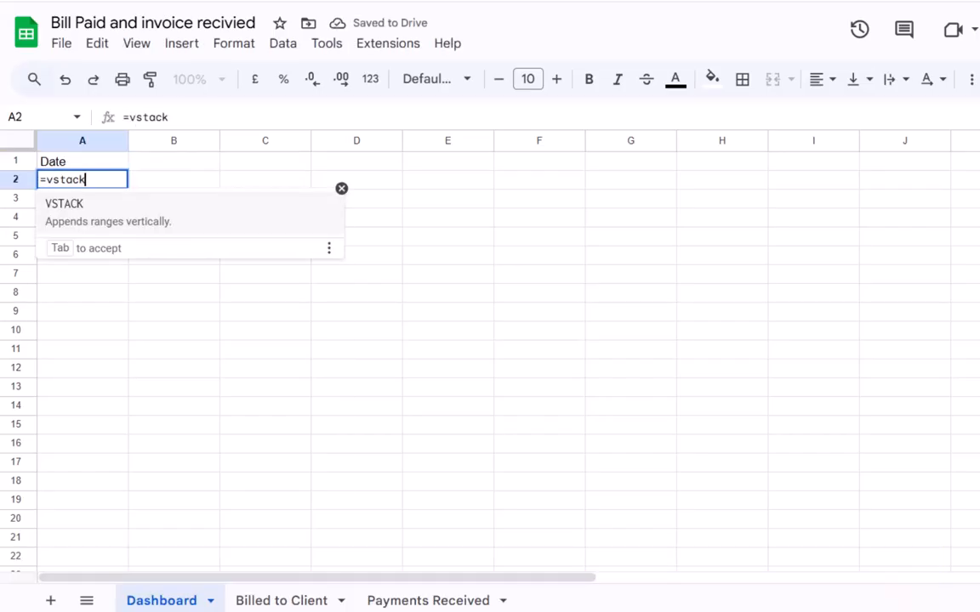
{"action": "type", "text": "("}
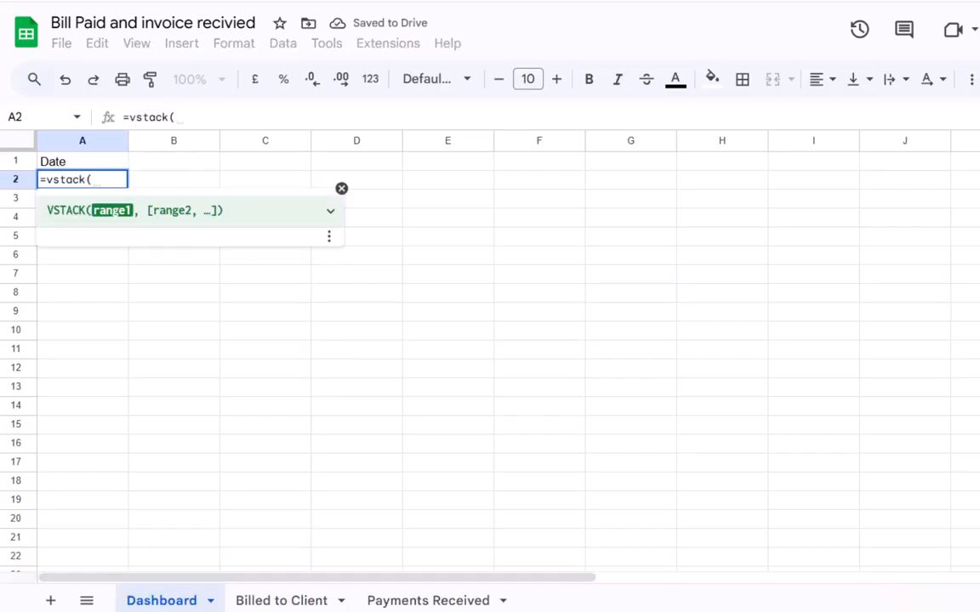
{"action": "left_click", "coordinate": [297, 600]}
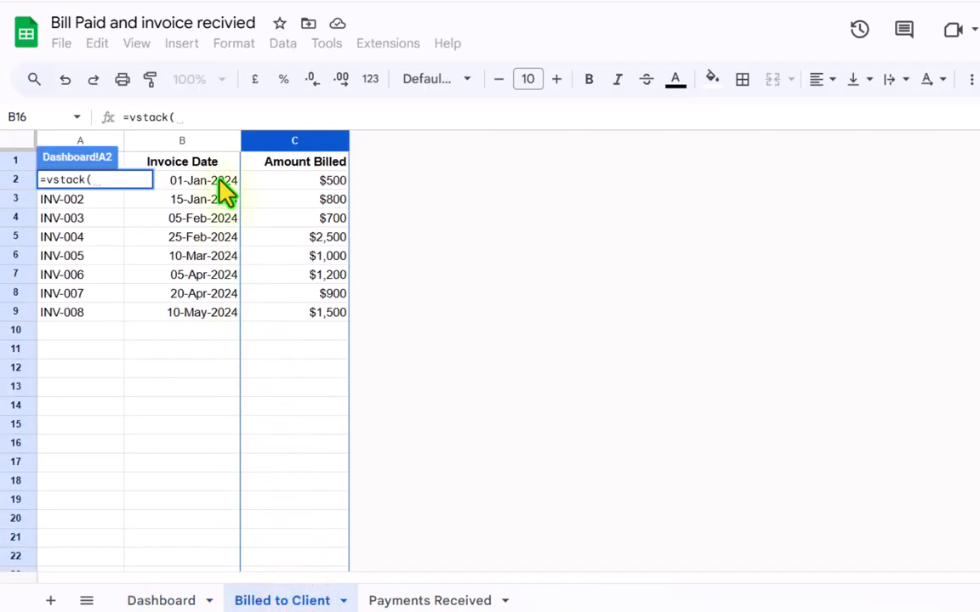
{"action": "left_click_drag", "start_coordinate": [225, 194], "coordinate": [223, 271]}
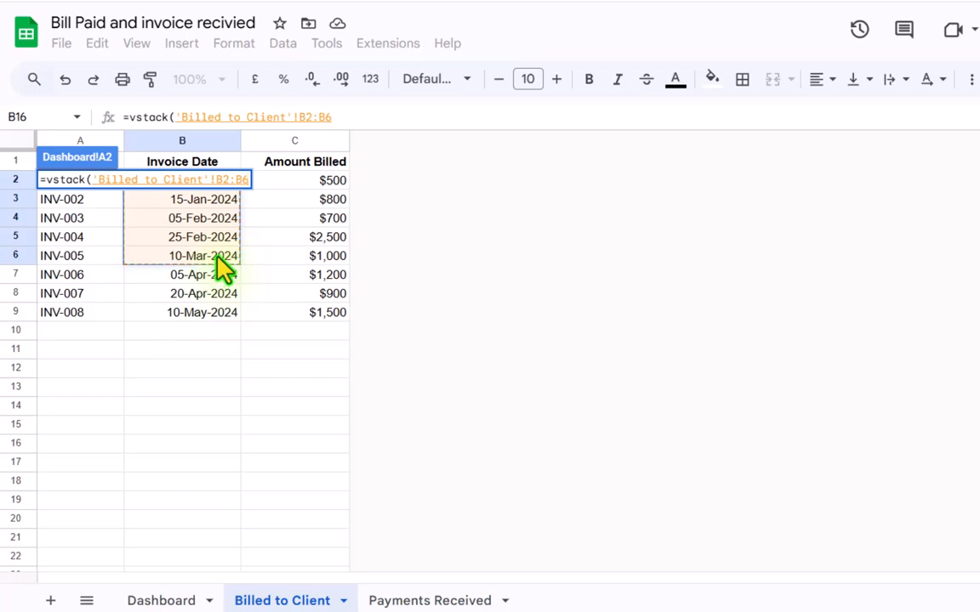
{"action": "left_click", "coordinate": [353, 115]}
{"action": "key", "text": "BackSpace"}
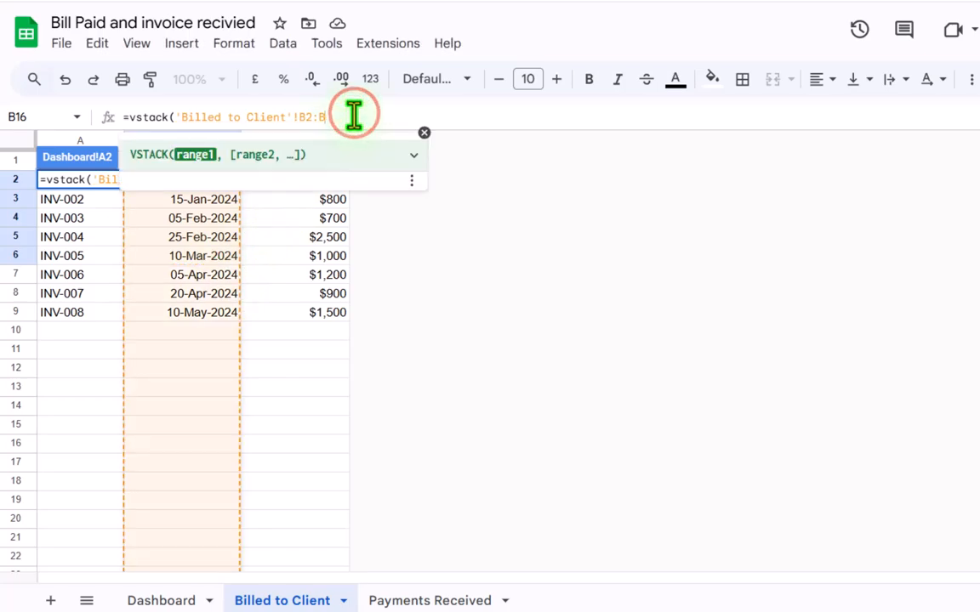
{"action": "type", "text": ","}
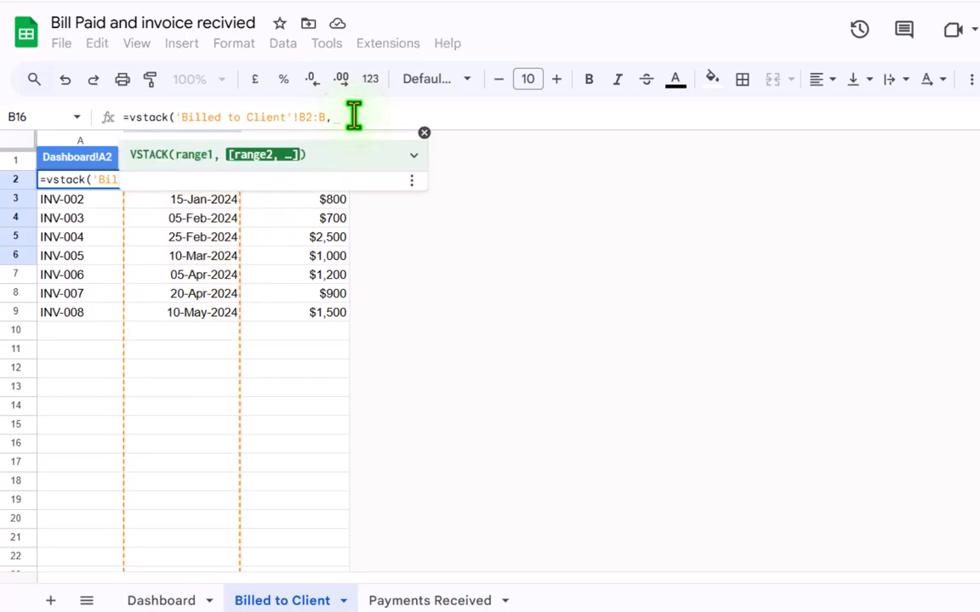
- Add 'Payments Received'!B2:B as the second VSTACK range and complete the formula in Dashboard cell A2
{"action": "left_click", "coordinate": [421, 602]}
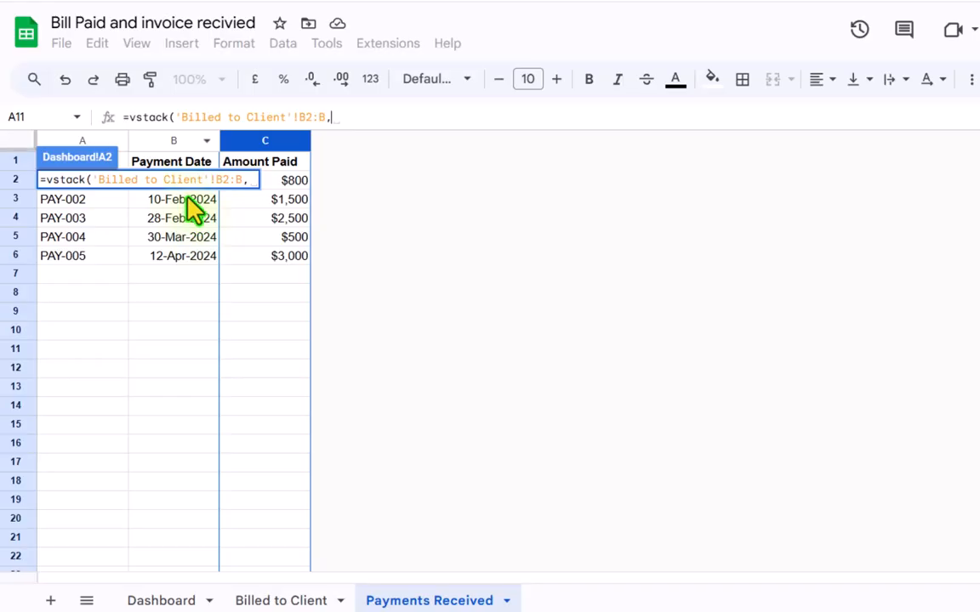
{"action": "left_click_drag", "start_coordinate": [188, 195], "coordinate": [186, 308]}
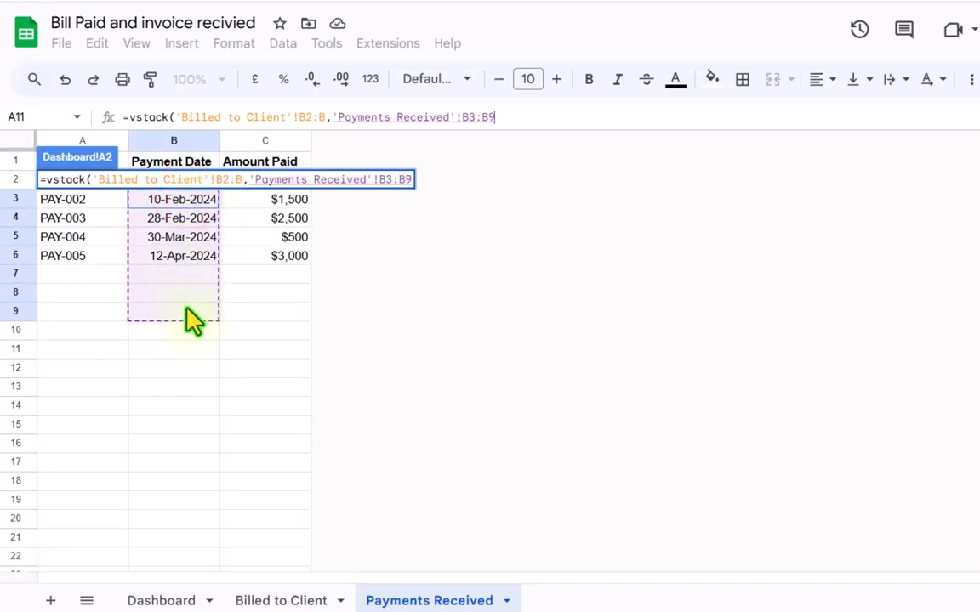
{"action": "key", "text": "BackSpace"}
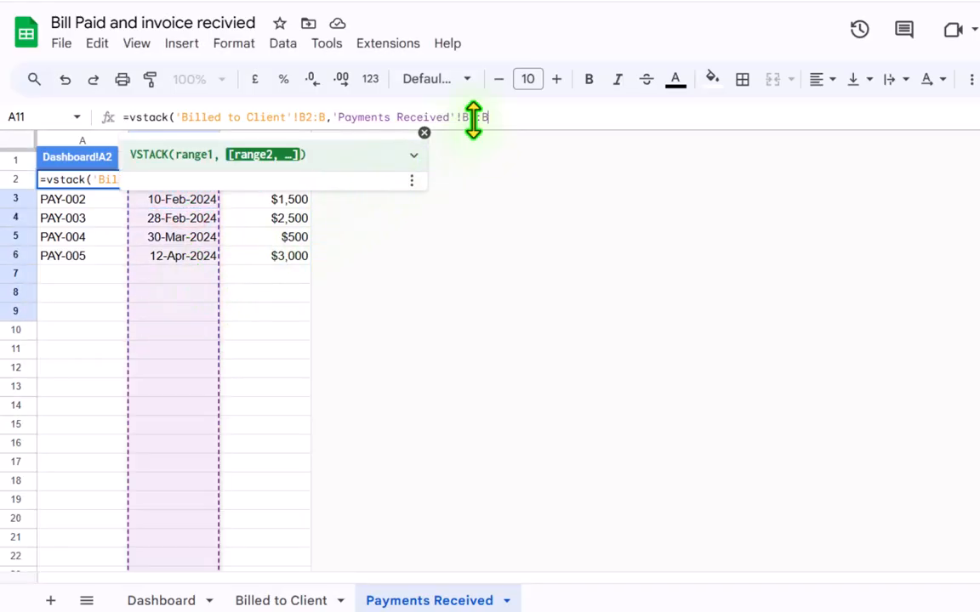
{"action": "left_click", "coordinate": [473, 118]}
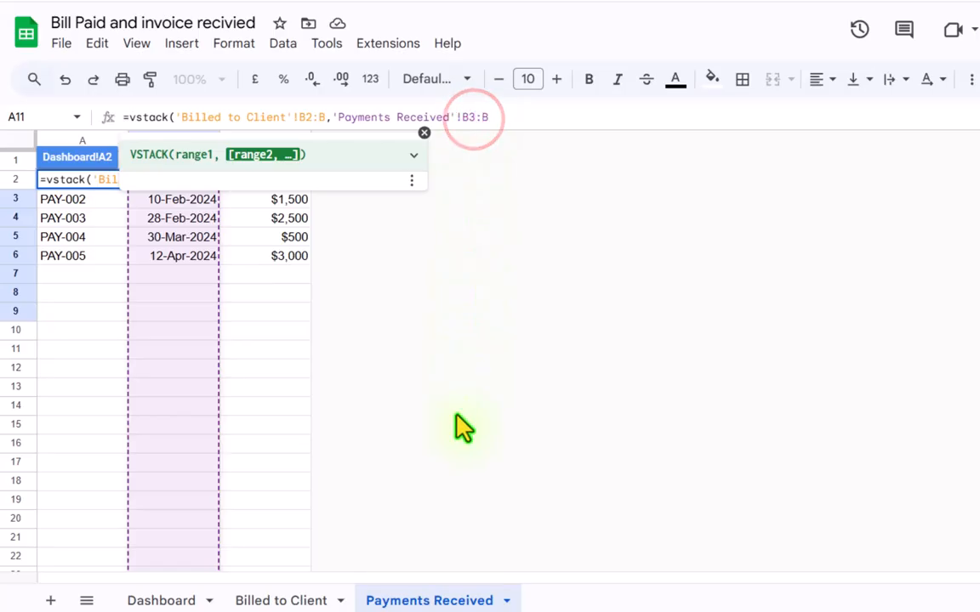
{"action": "key", "text": "BackSpace"}
{"action": "type", "text": "2:B"}
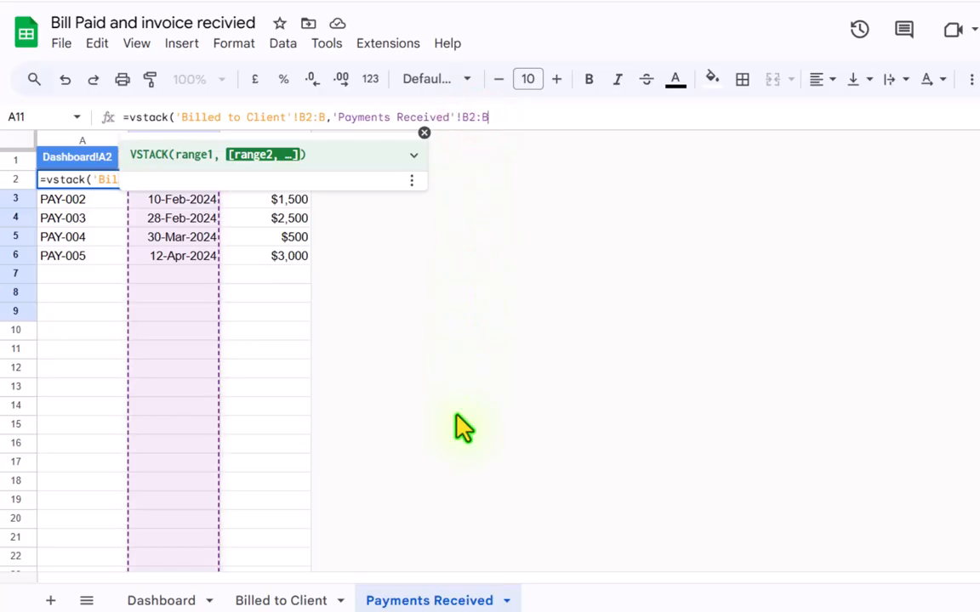
{"action": "type", "text": ")"}
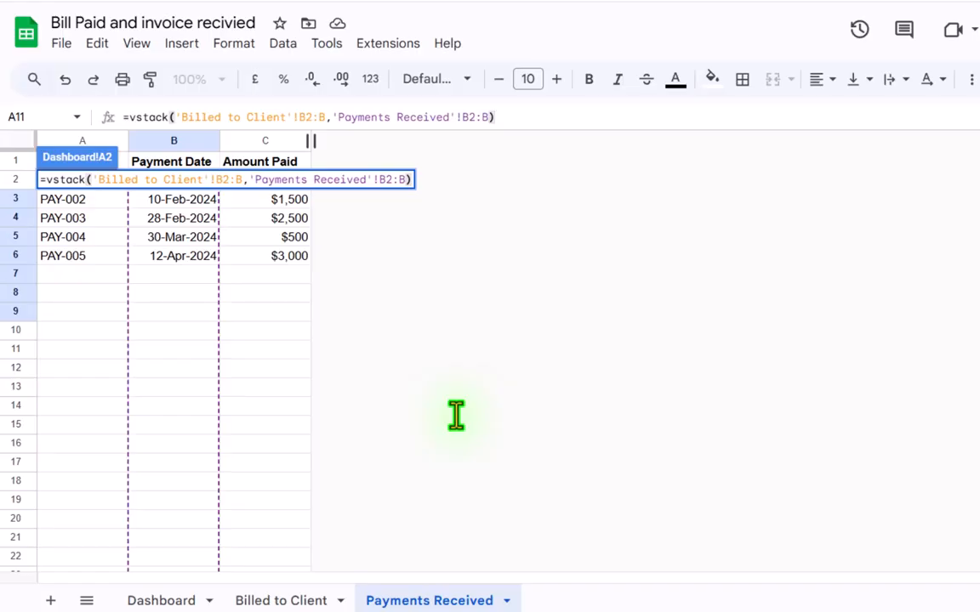
{"action": "key", "text": "Return"}
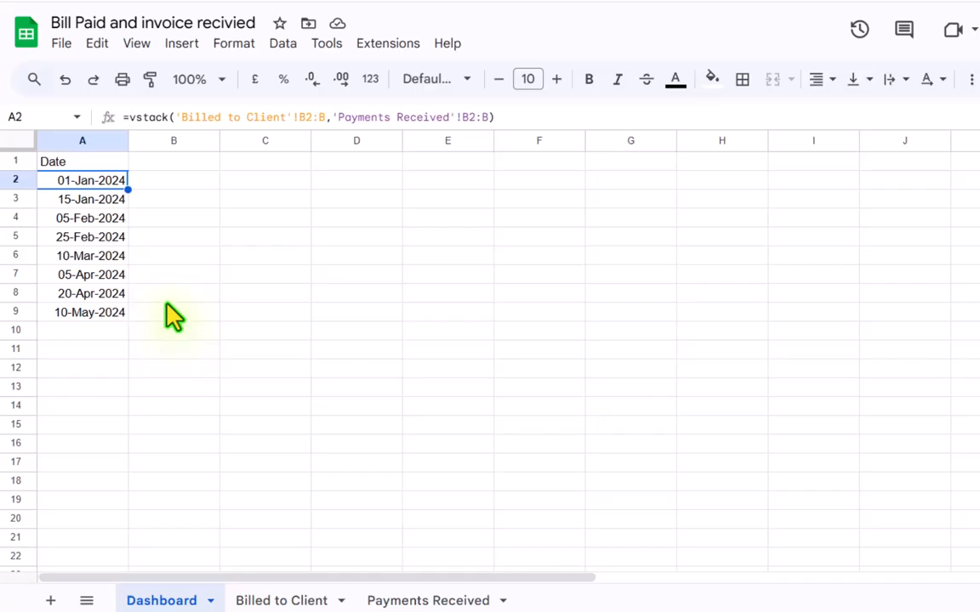
- Wrap the VSTACK formula in cell A2 in UNIQUE to remove duplicate dates
{"action": "left_click", "coordinate": [128, 115]}
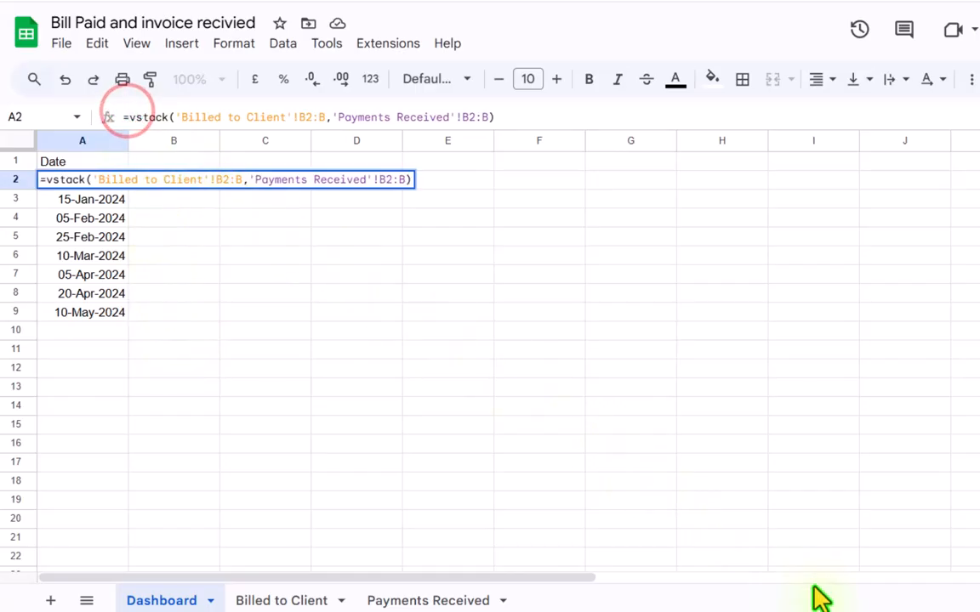
{"action": "type", "text": "Unique"}
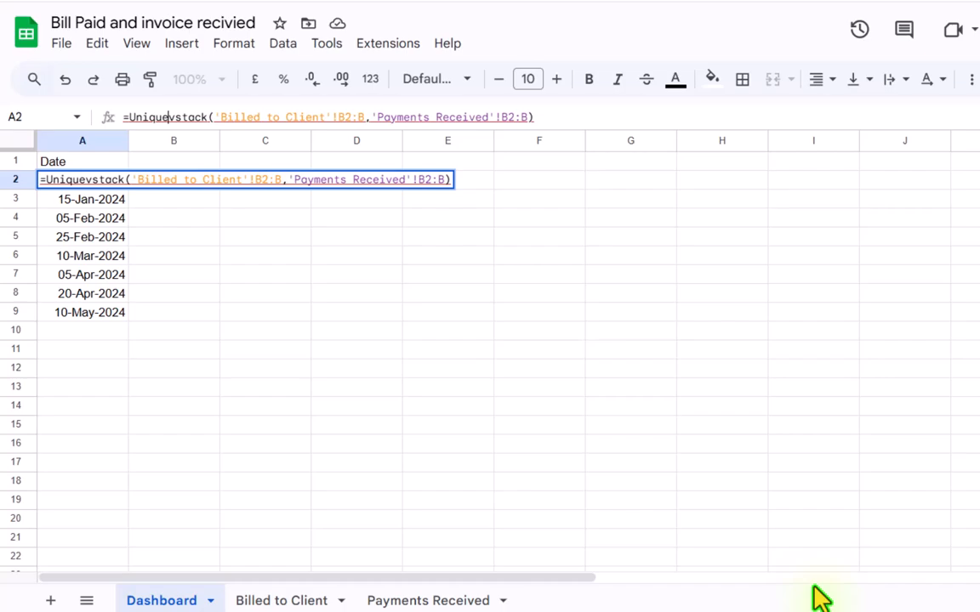
{"action": "type", "text": "("}
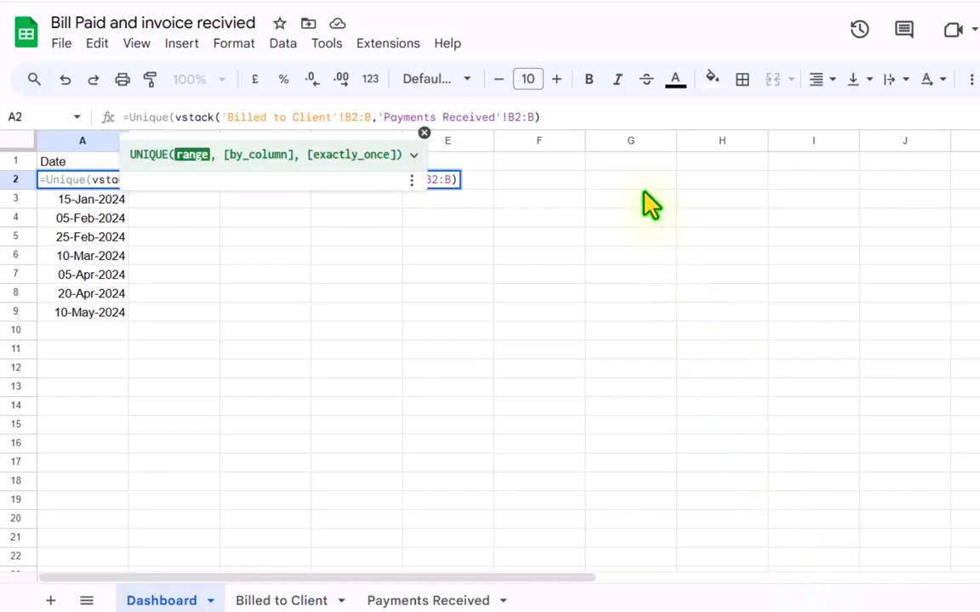
{"action": "left_click", "coordinate": [610, 113]}
{"action": "type", "text": ")"}
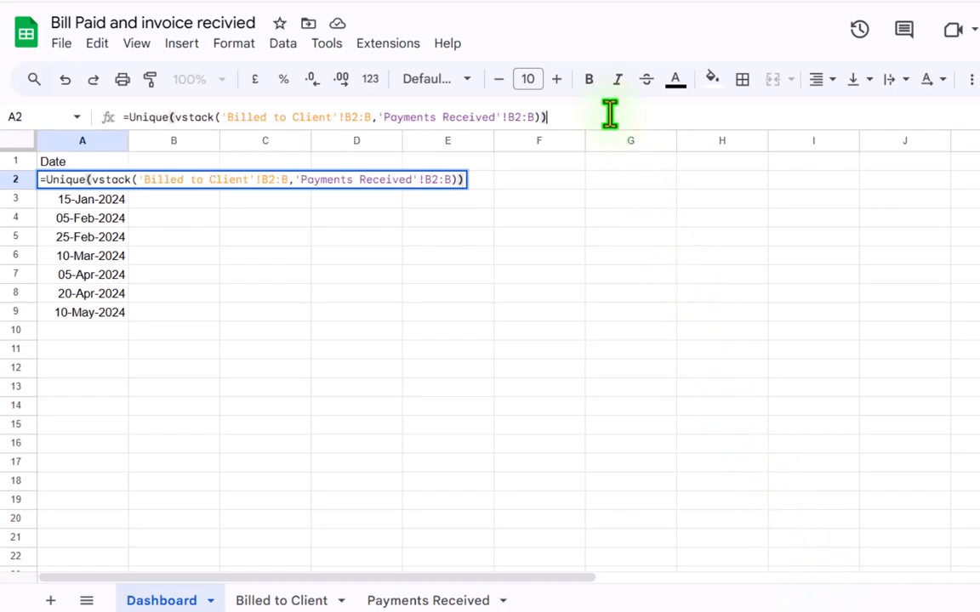
{"action": "key", "text": "Return"}
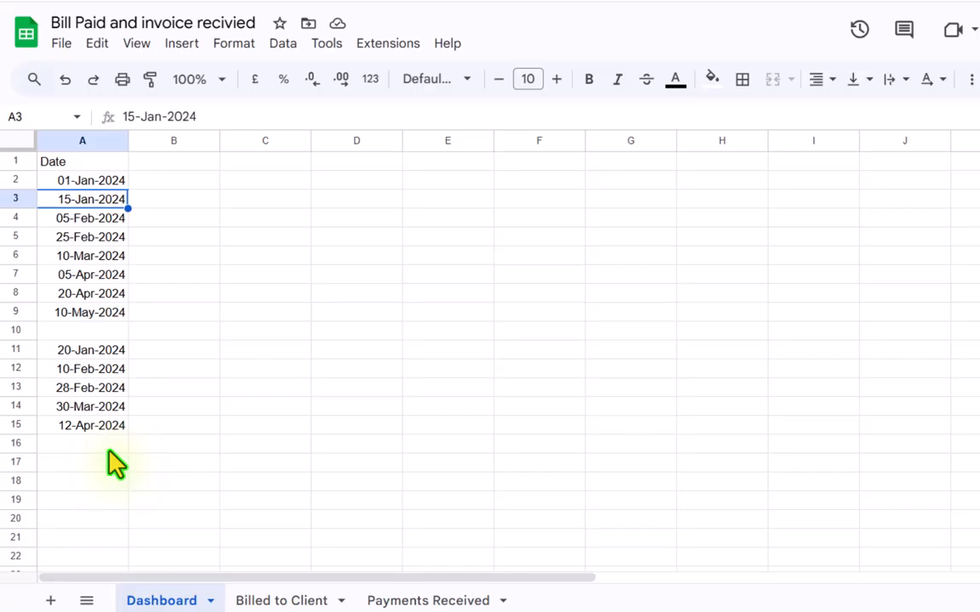
- Wrap the UNIQUE formula in cell A2 in SORT to list the dates in chronological order
{"action": "left_click", "coordinate": [81, 181]}
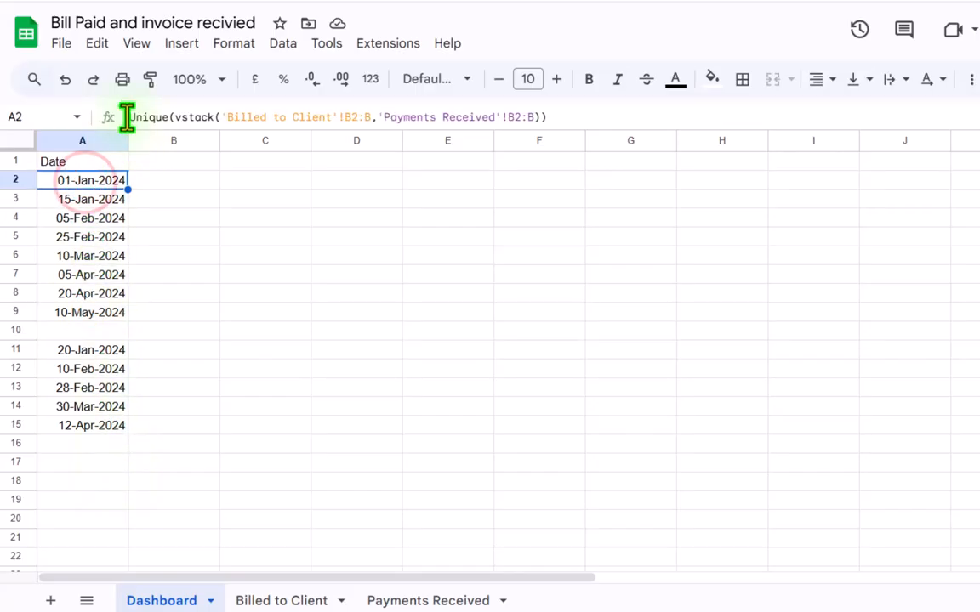
{"action": "left_click", "coordinate": [127, 117]}
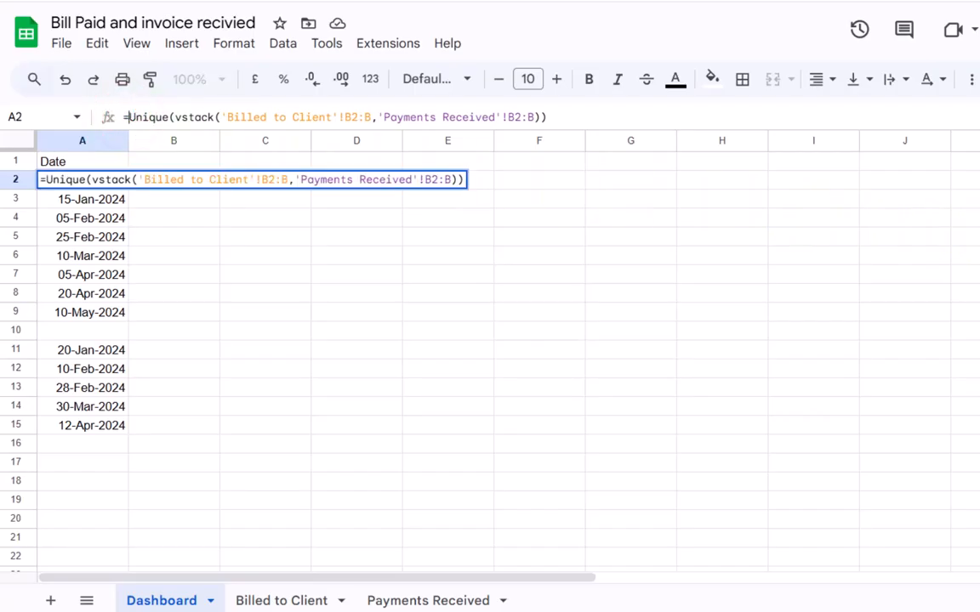
{"action": "type", "text": "sort("}
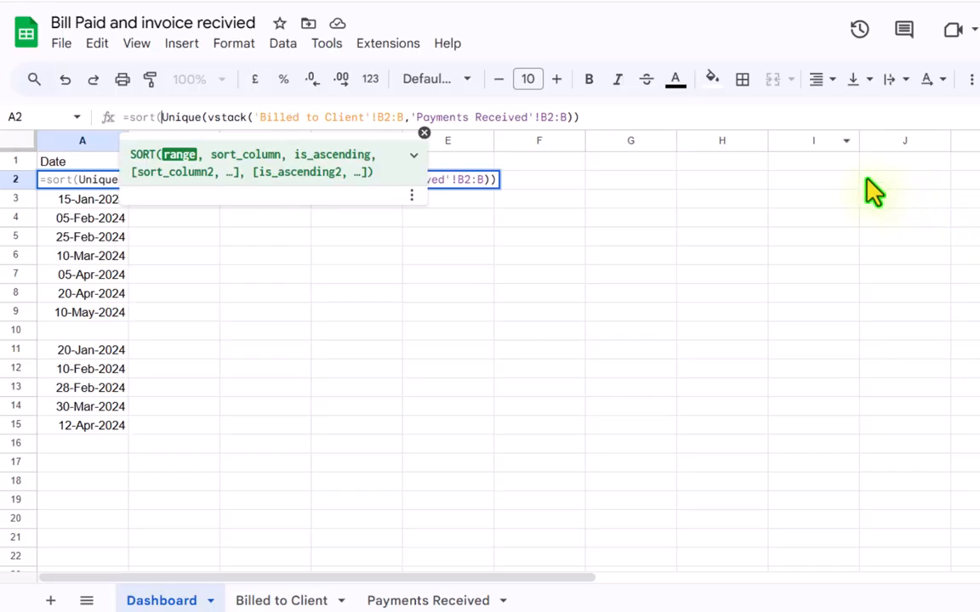
{"action": "left_click", "coordinate": [656, 115]}
{"action": "type", "text": ")"}
{"action": "key", "text": "Return"}
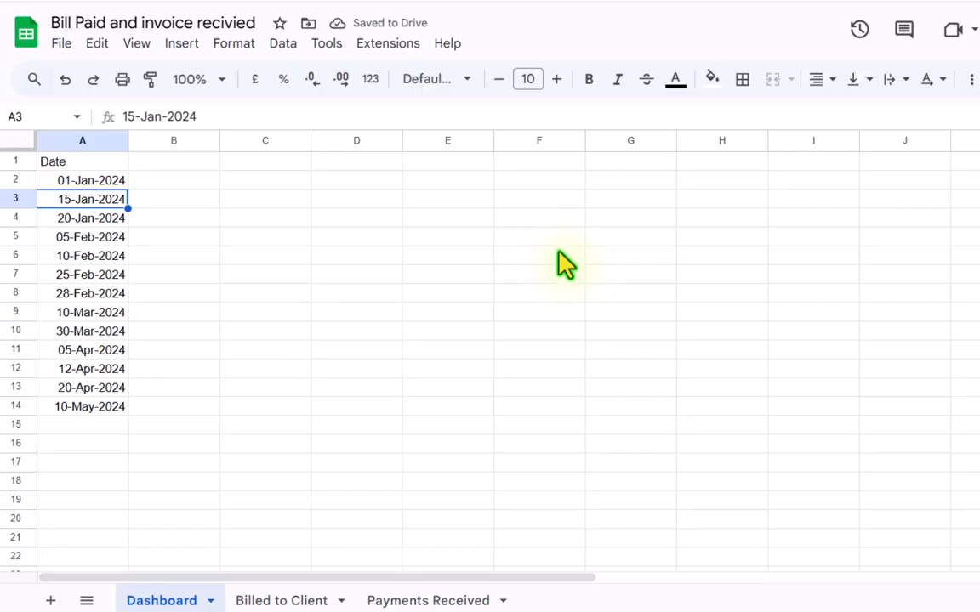
- Enter the header "Billed Amount" in cell B1 of the Dashboard sheet
{"action": "left_click", "coordinate": [149, 162]}
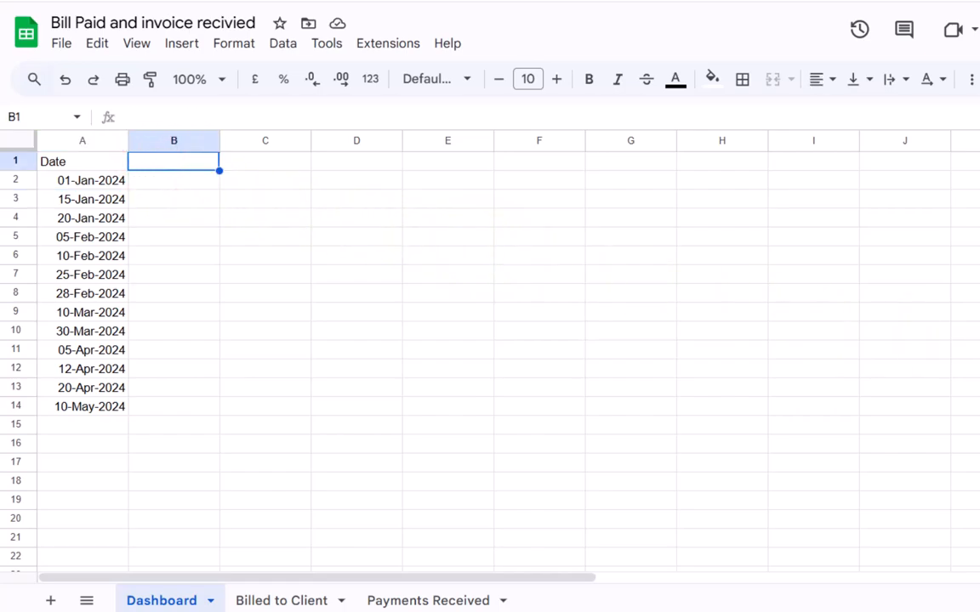
{"action": "type", "text": "Billed Amount"}
{"action": "key", "text": "Return"}
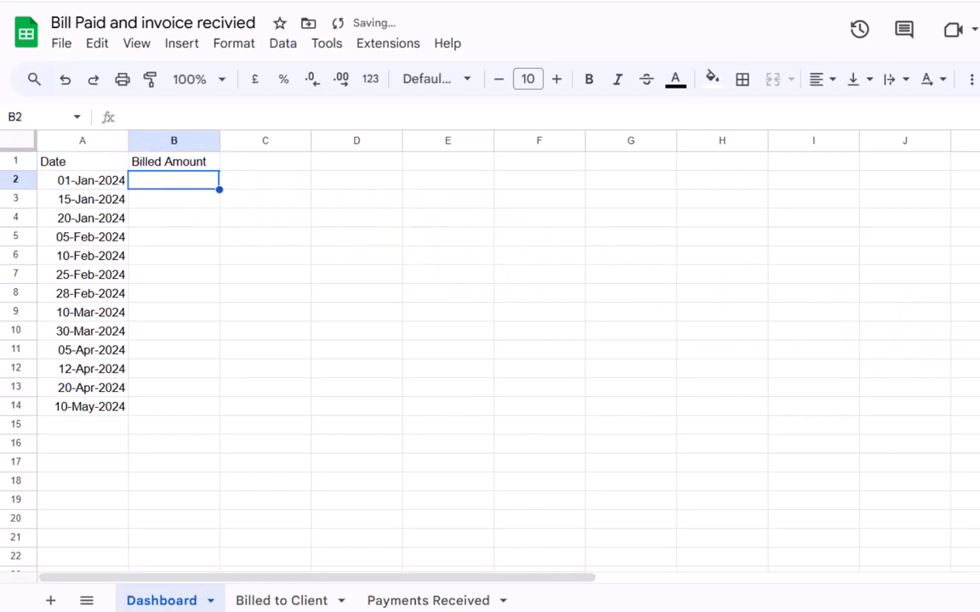
- Start a SUMIF formula in Dashboard cell B2 with the invoice date column 'Billed to Client'!B:B as its range
{"action": "type", "text": "=s"}
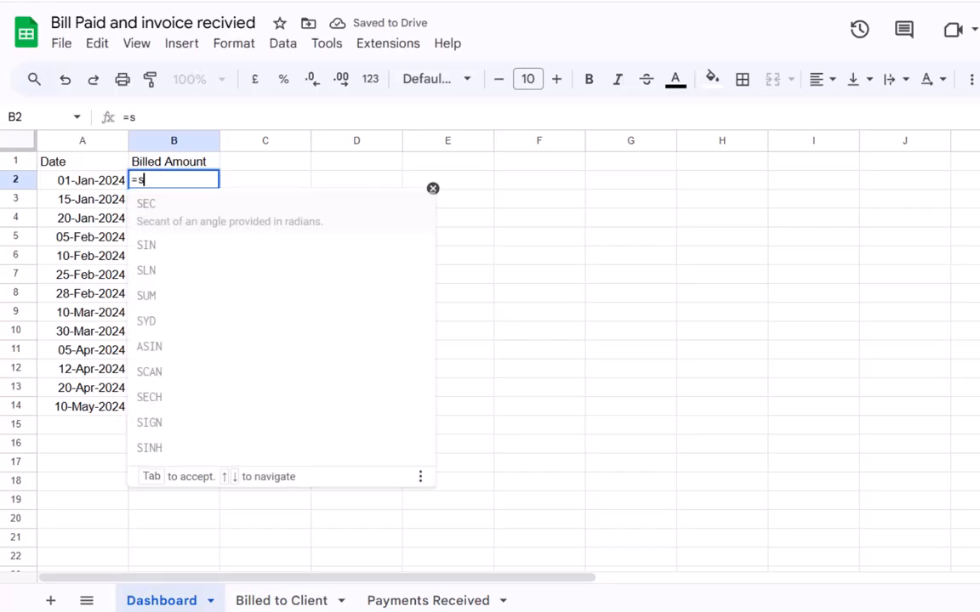
{"action": "type", "text": "umif("}
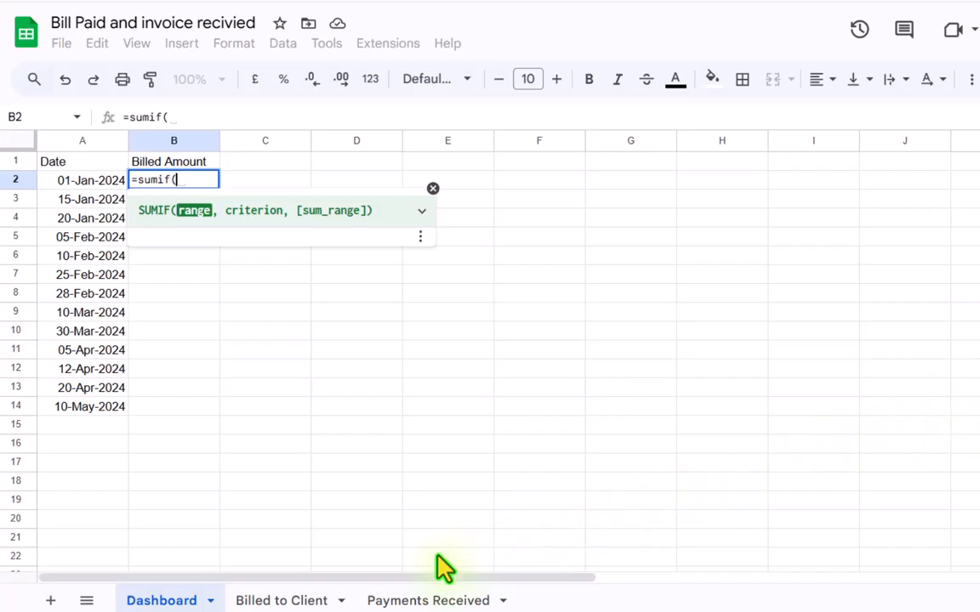
{"action": "left_click", "coordinate": [284, 598]}
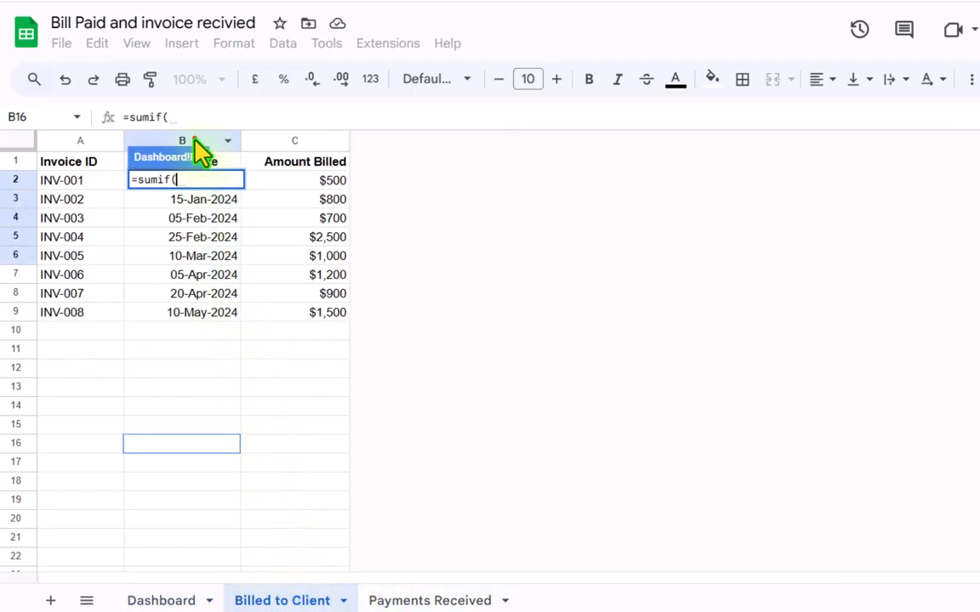
{"action": "left_click", "coordinate": [193, 142]}
{"action": "type", "text": ","}
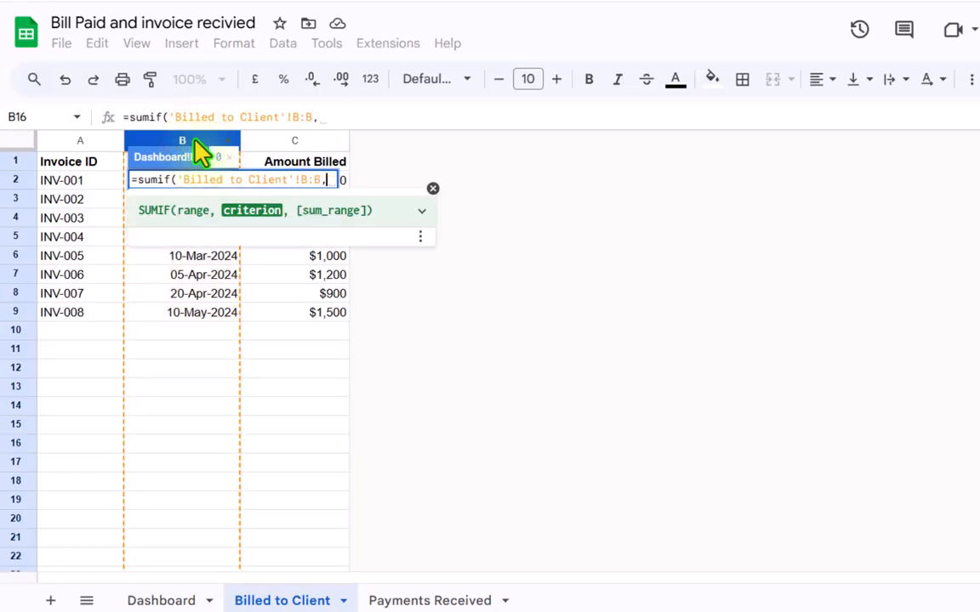
- Set the SUMIF criterion to the open-ended Dashboard date range A2:A
{"action": "left_click", "coordinate": [173, 598]}
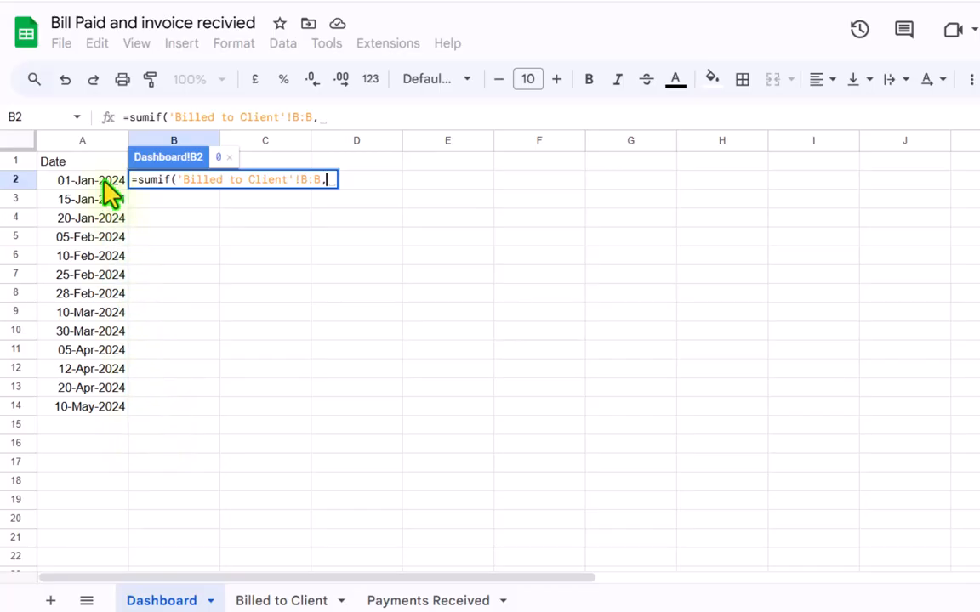
{"action": "left_click_drag", "start_coordinate": [103, 180], "coordinate": [96, 246]}
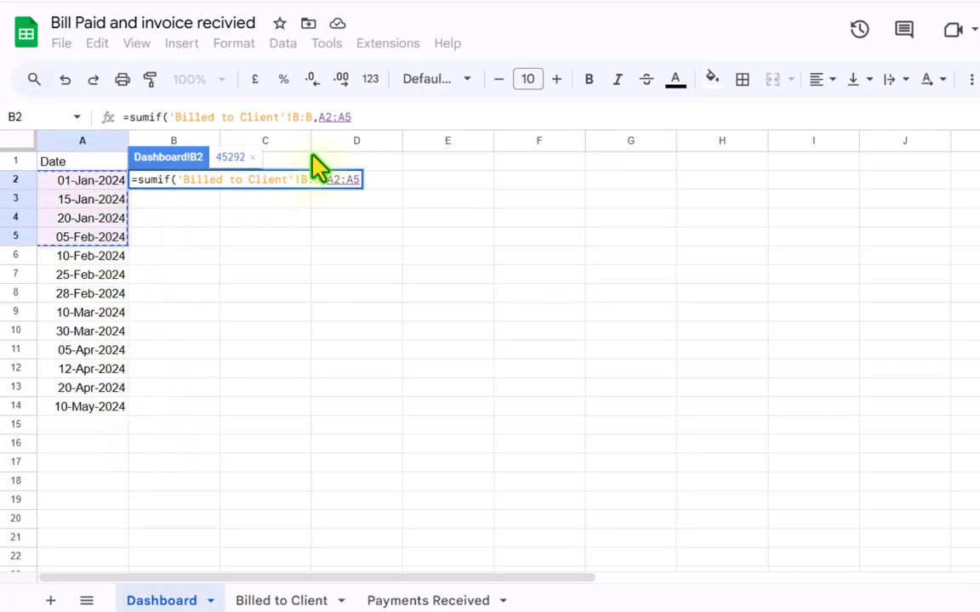
{"action": "left_click", "coordinate": [398, 119]}
{"action": "key", "text": "BackSpace"}
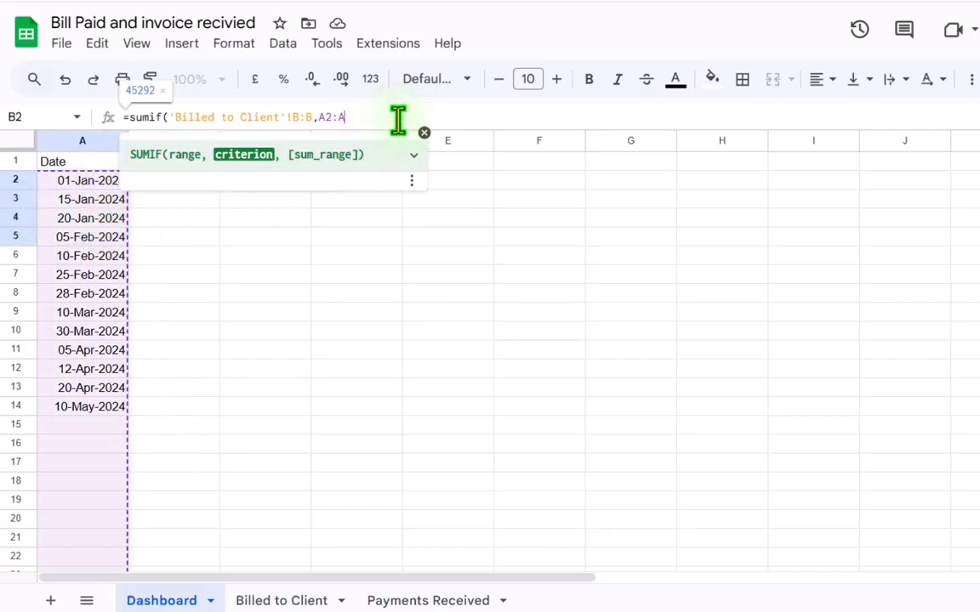
{"action": "type", "text": ","}
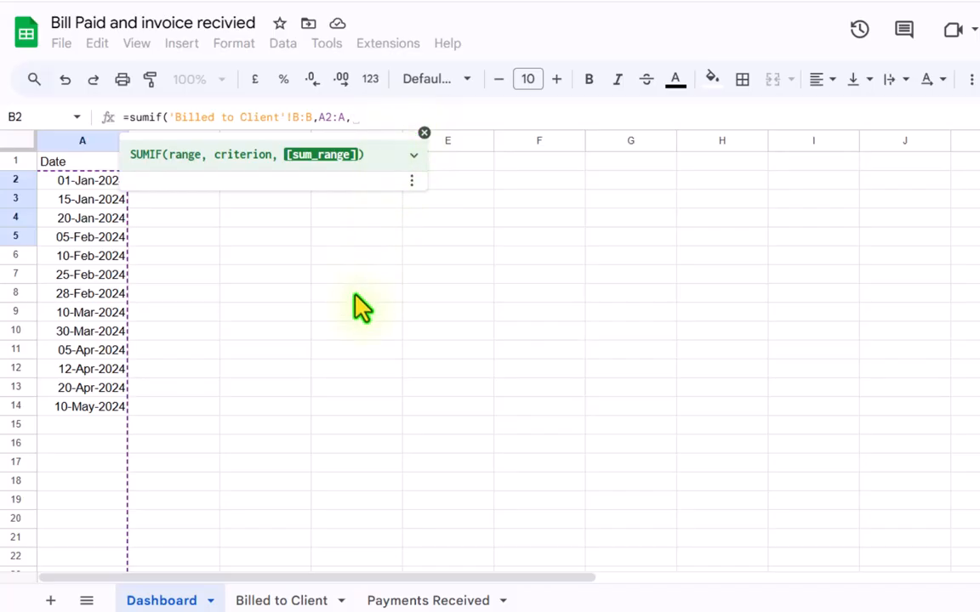
- Complete the SUMIF formula in Dashboard cell B2 with the amount column 'Billed to Client'!C:C as its sum range
{"action": "left_click", "coordinate": [279, 602]}
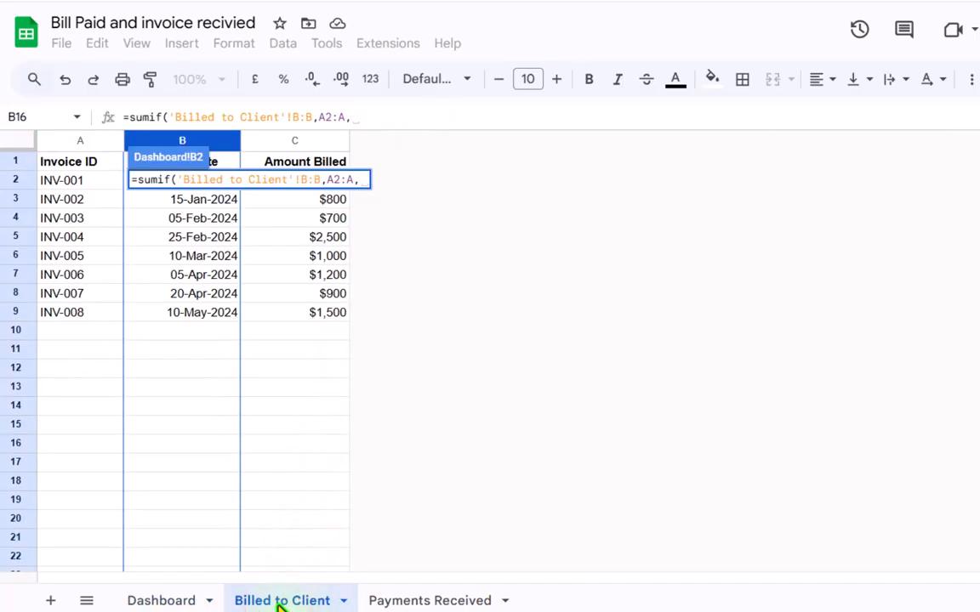
{"action": "left_click", "coordinate": [288, 139]}
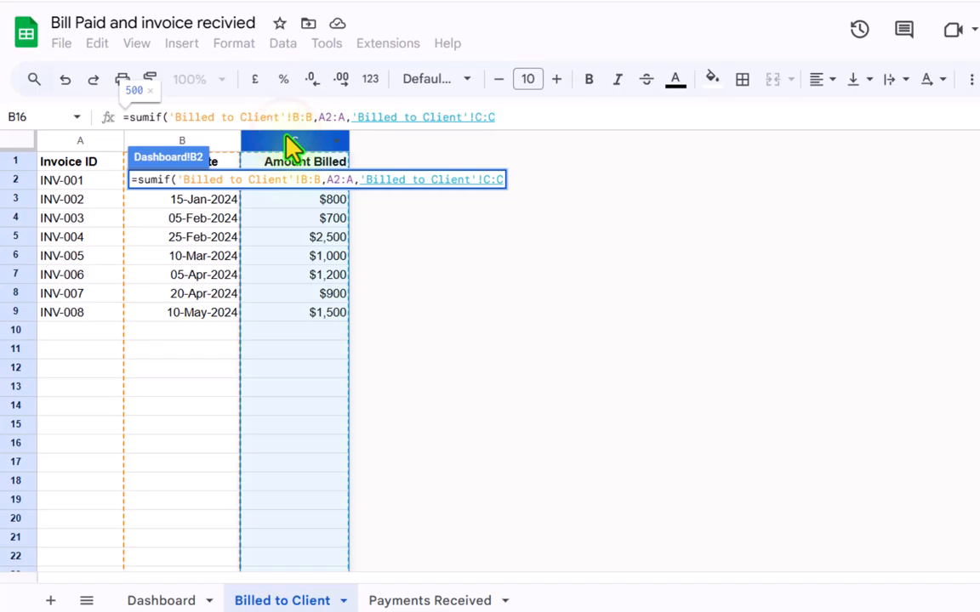
{"action": "type", "text": ")"}
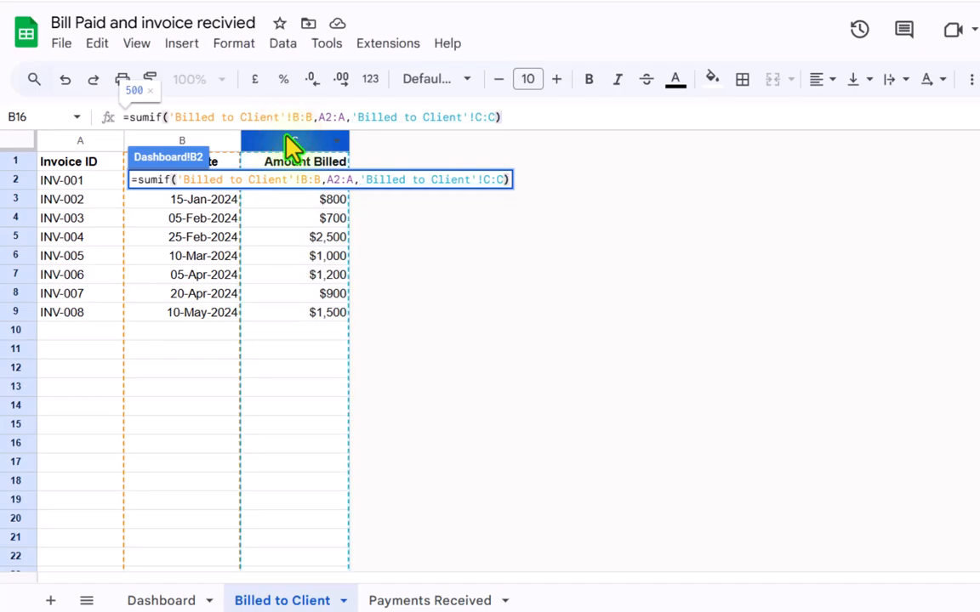
{"action": "key", "text": "Return"}
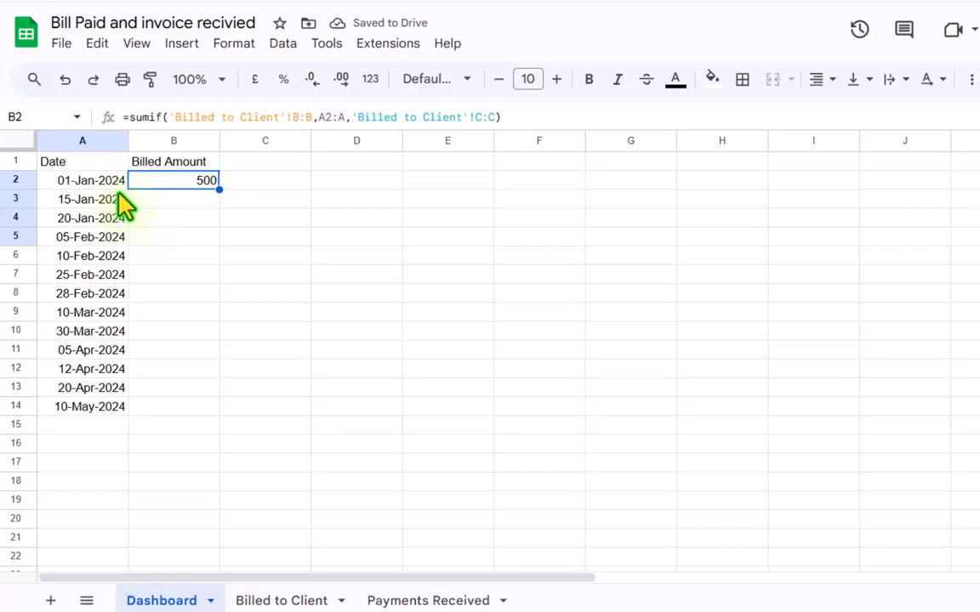
- Wrap the SUMIF formula in cell B2 in ArrayFormula to fill the billed amounts down the column
{"action": "left_click", "coordinate": [524, 119]}
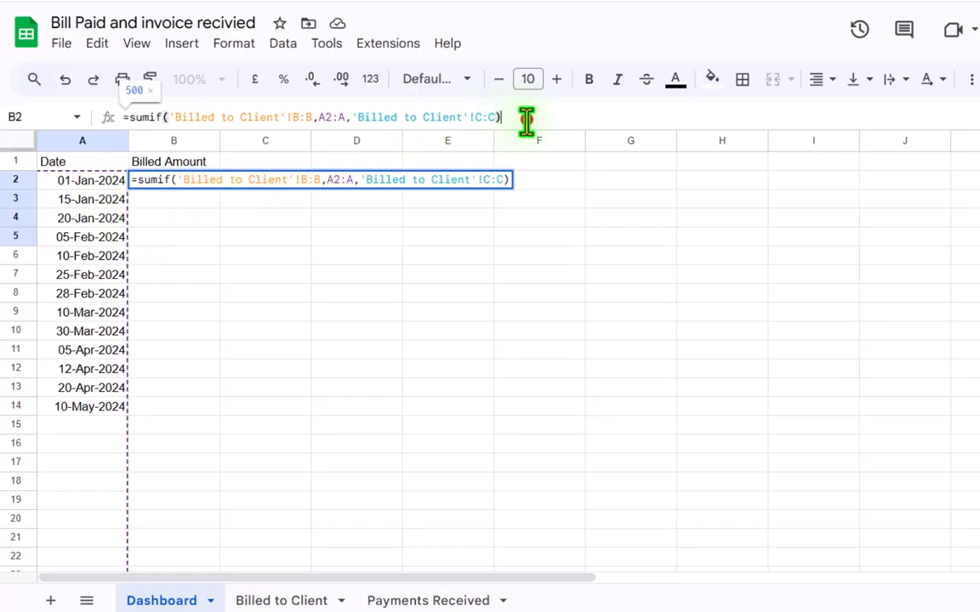
{"action": "key", "text": "ctrl+shift+Return"}
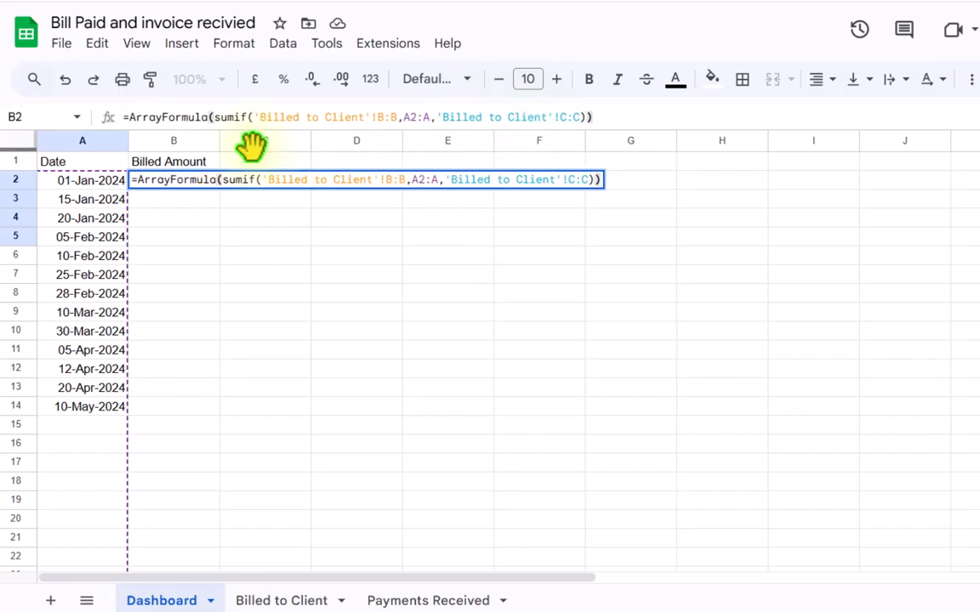
{"action": "key", "text": "Return"}
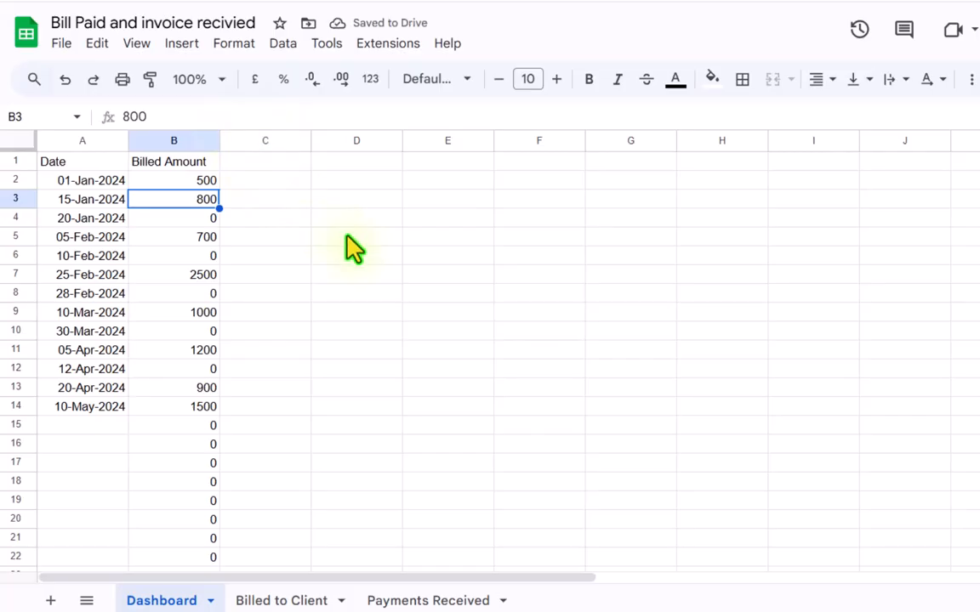
{"action": "left_click", "coordinate": [188, 207]}
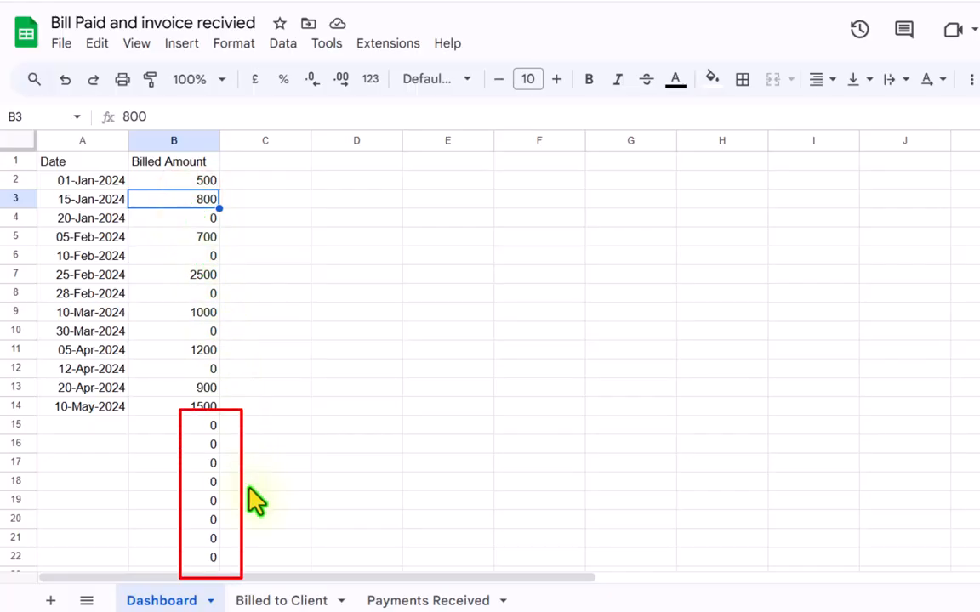
- Wrap the A2:A criterion of the B2 formula in TOCOL with ignore option 3 to skip blanks and errors
{"action": "left_click", "coordinate": [174, 181]}
{"action": "left_click", "coordinate": [400, 116]}
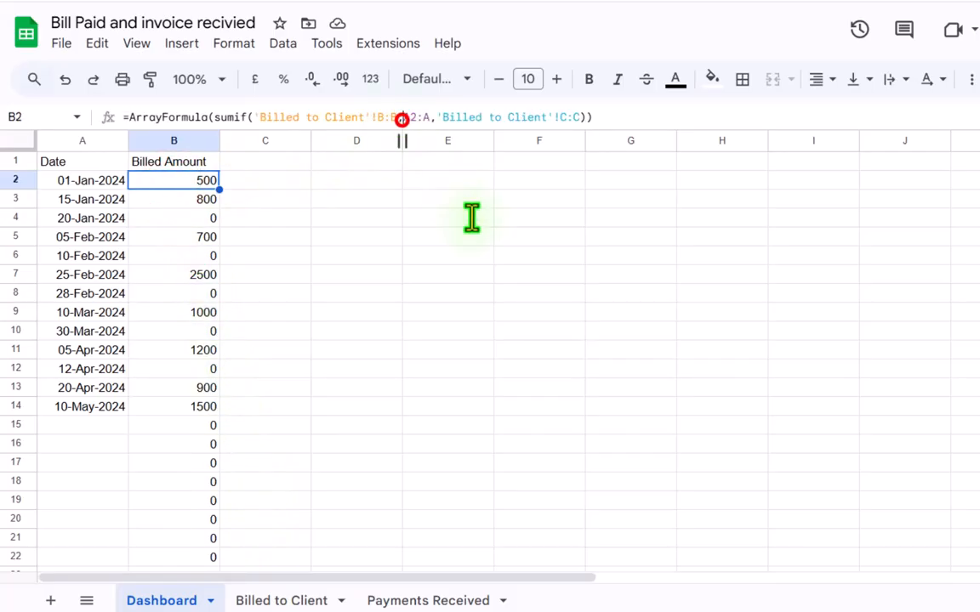
{"action": "type", "text": "Toc"}
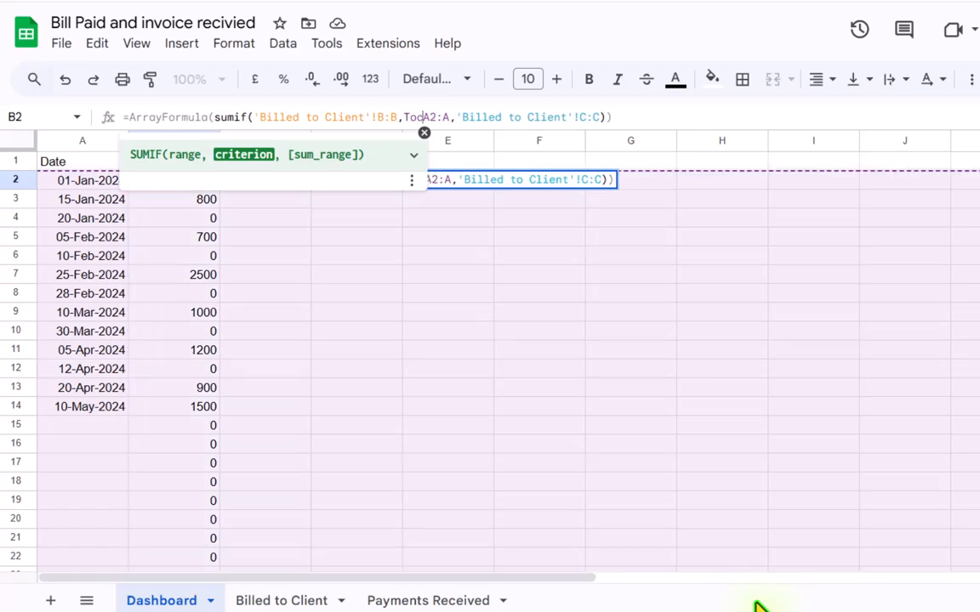
{"action": "type", "text": "ol("}
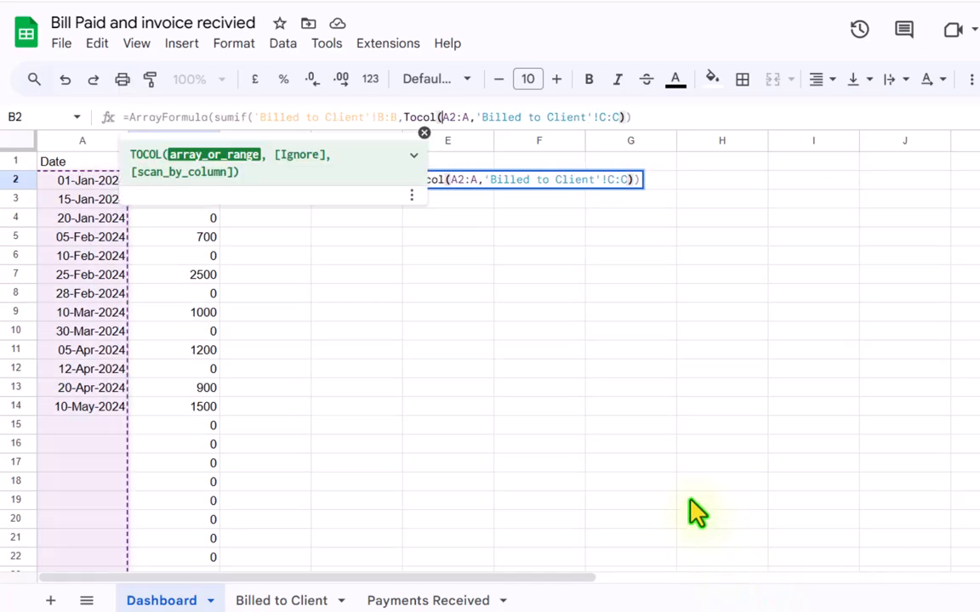
{"action": "left_click_drag", "start_coordinate": [442, 116], "coordinate": [459, 116]}
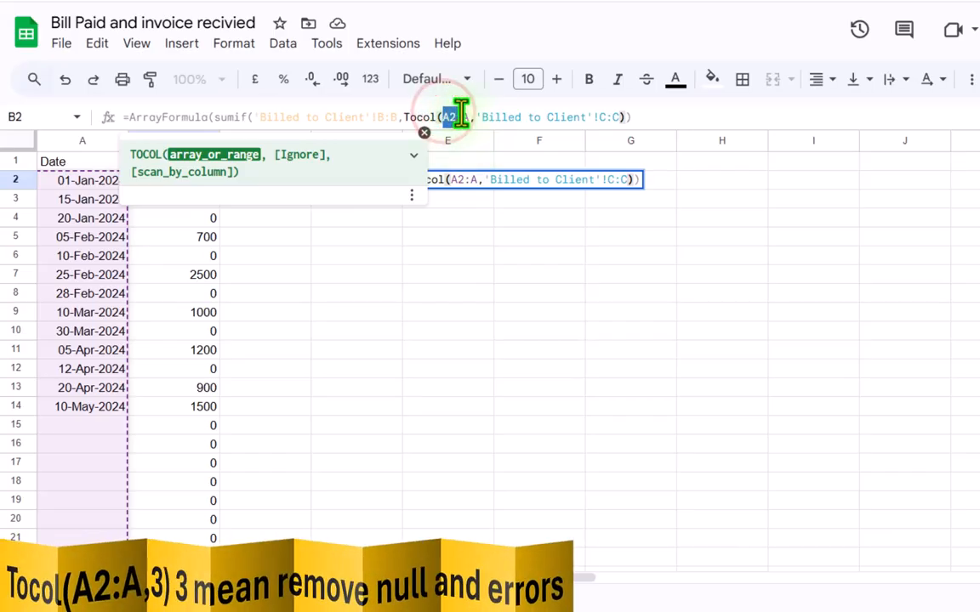
{"action": "left_click", "coordinate": [467, 117]}
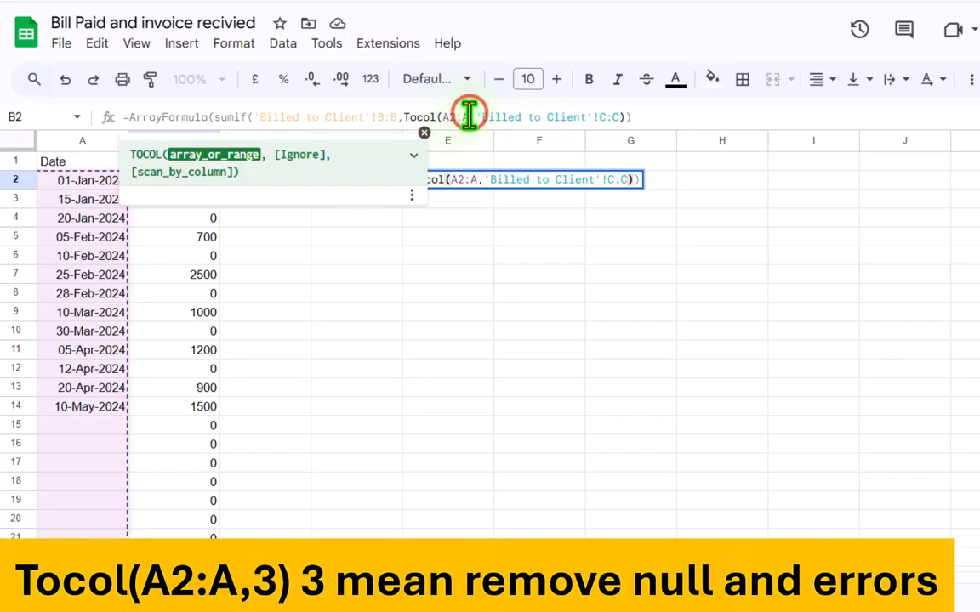
{"action": "type", "text": ","}
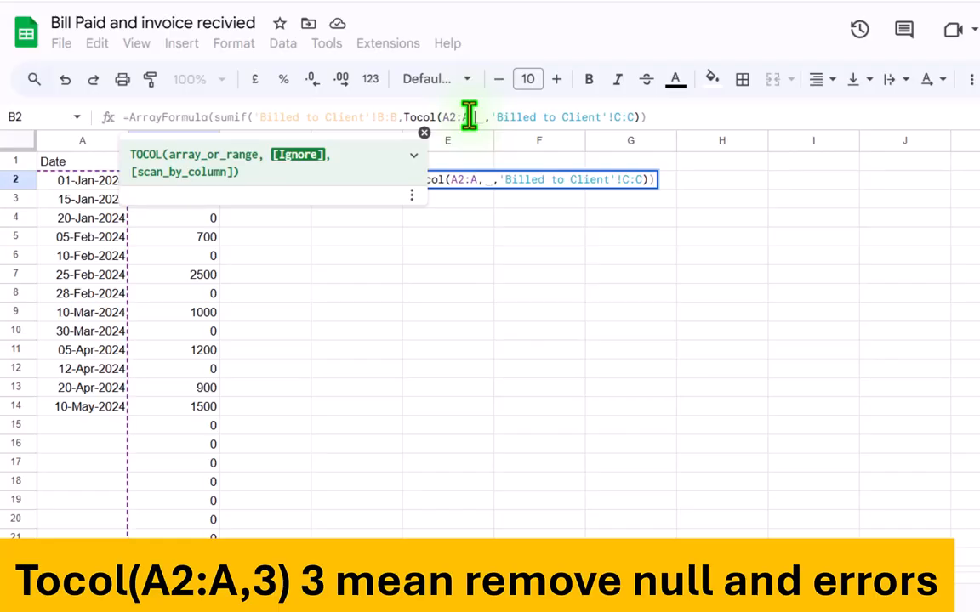
{"action": "key", "text": "BackSpace"}
{"action": "type", "text": "3"}
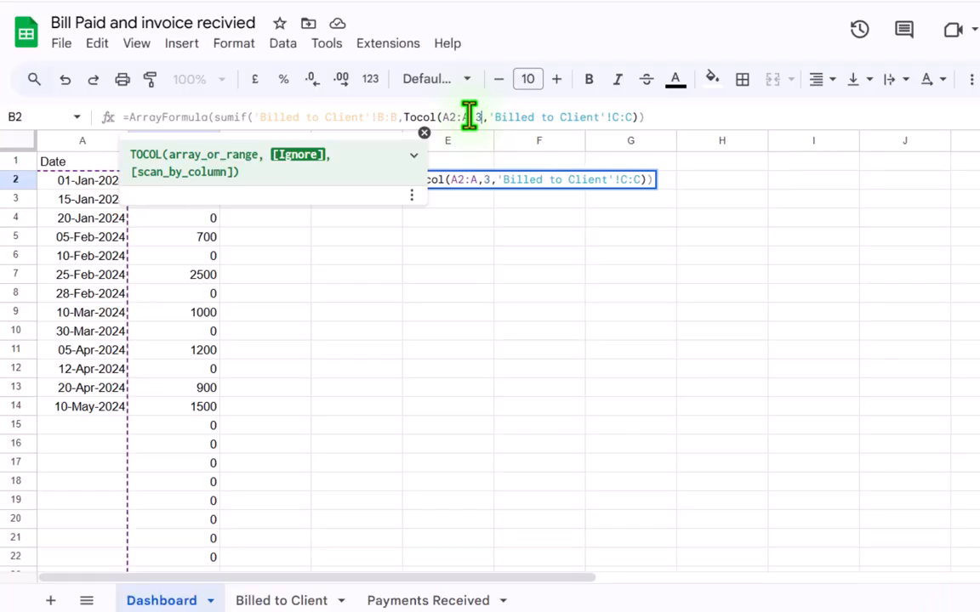
{"action": "type", "text": ")"}
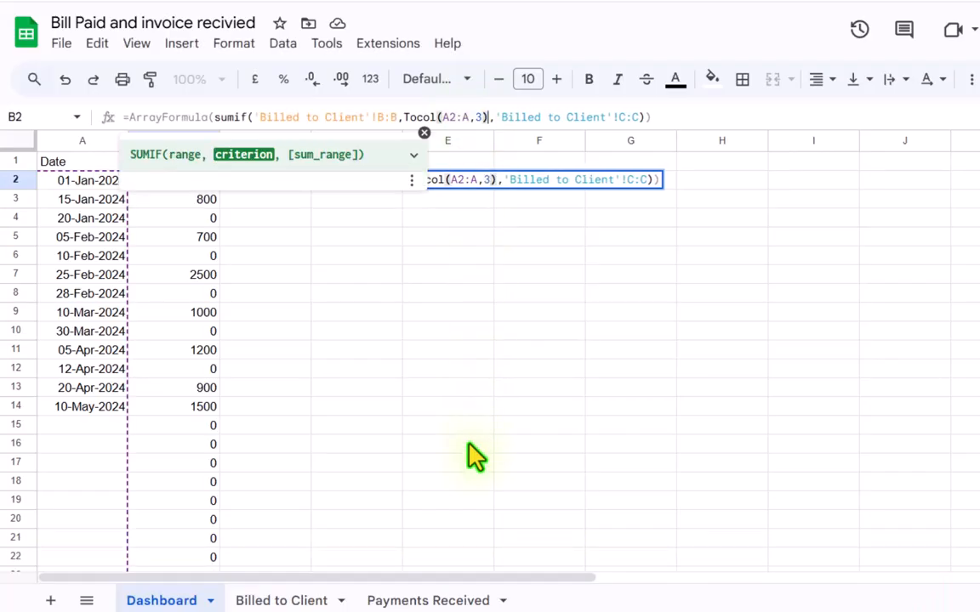
{"action": "key", "text": "Return"}
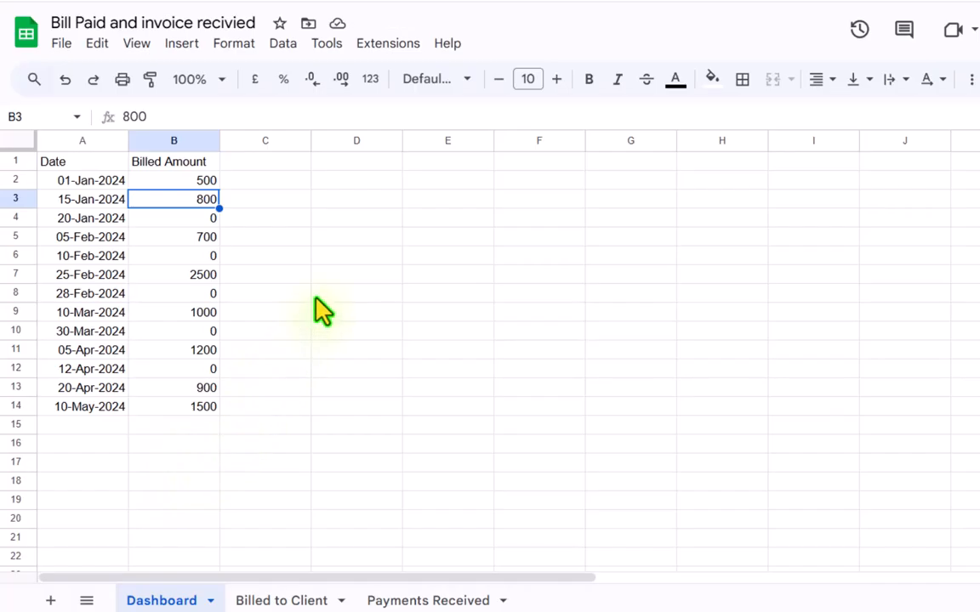
- Enter the header "Payment amount" in cell C1 of the Dashboard sheet
{"action": "left_click", "coordinate": [267, 162]}
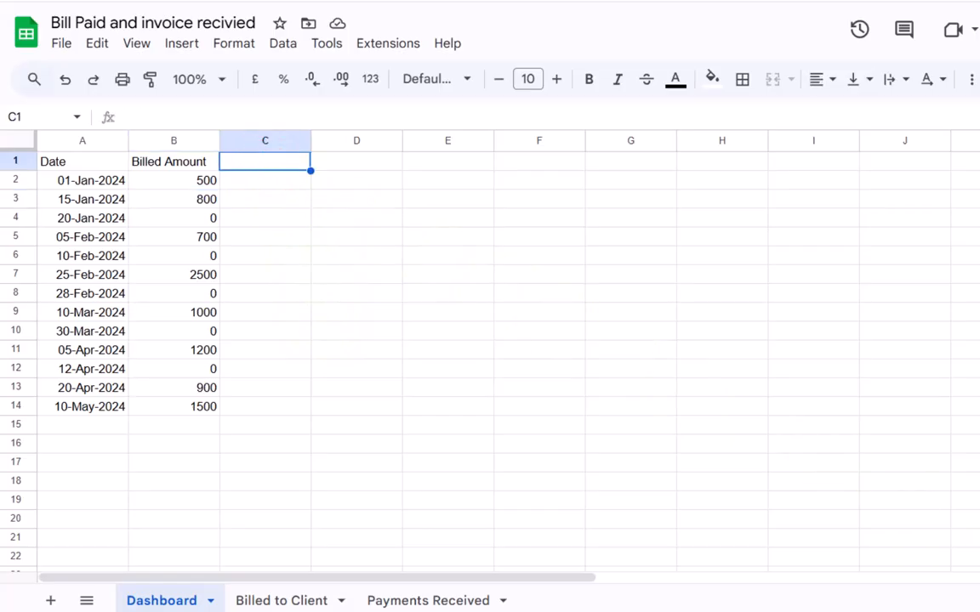
{"action": "type", "text": "Payment amount"}
{"action": "key", "text": "Return"}
- Start a SUMIF formula in Dashboard cell C2 with the payment date column 'Payments Received'!B:B as its range
{"action": "type", "text": "=sumif("}
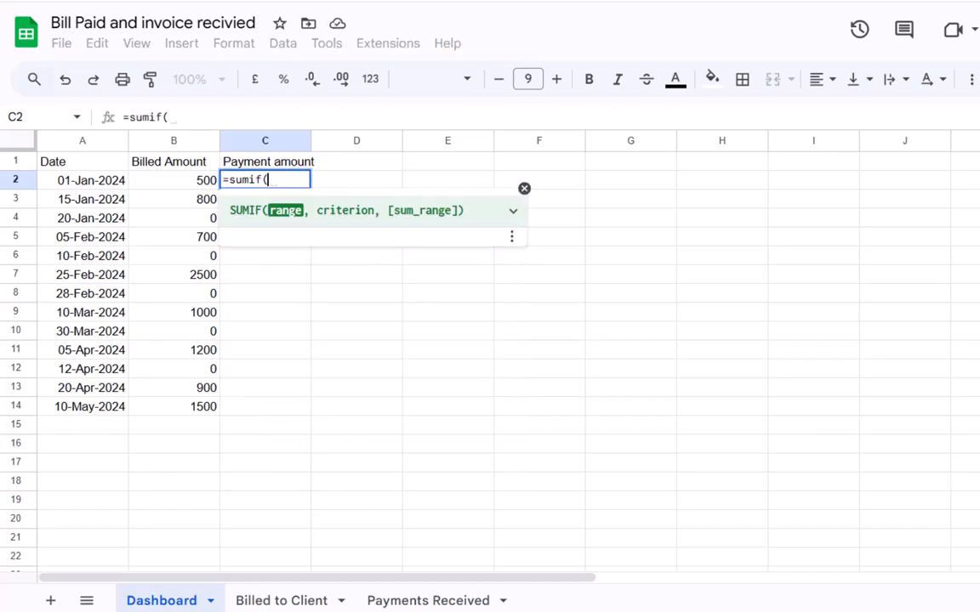
{"action": "left_click", "coordinate": [448, 600]}
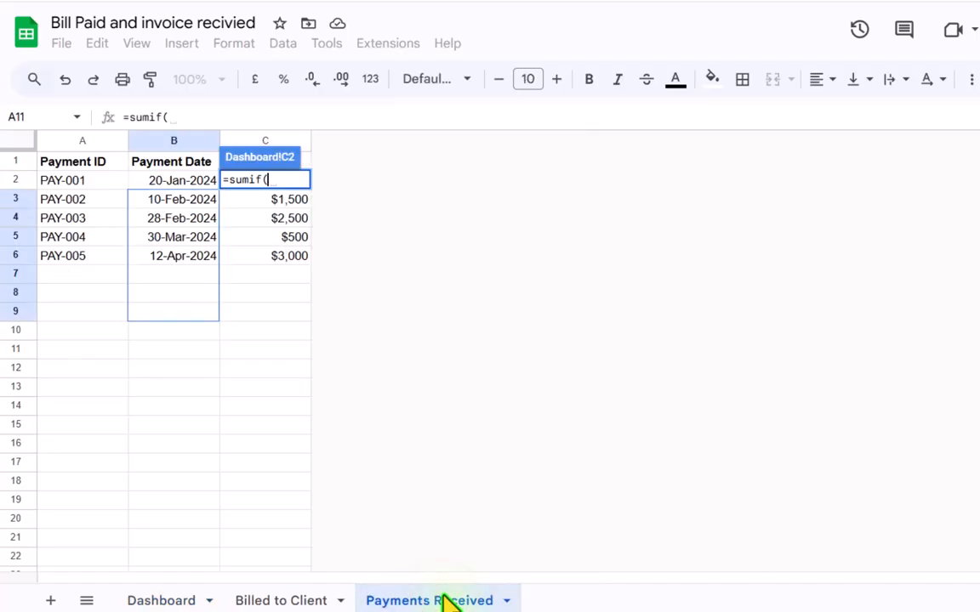
{"action": "left_click", "coordinate": [174, 141]}
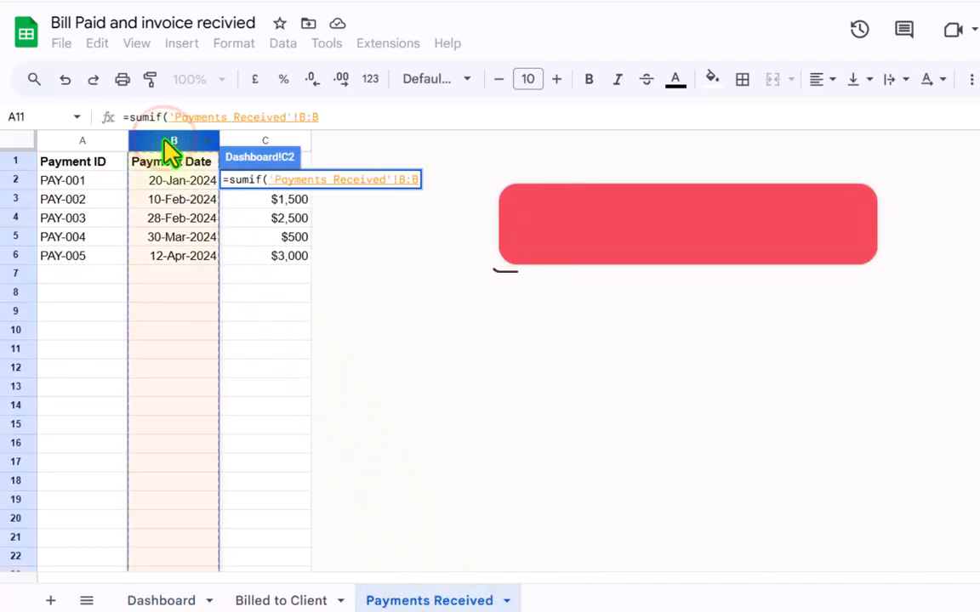
- Set the criterion of the C2 SUMIF formula to Tocol(A2:A,3), using the Dashboard dates
{"action": "type", "text": ",T"}
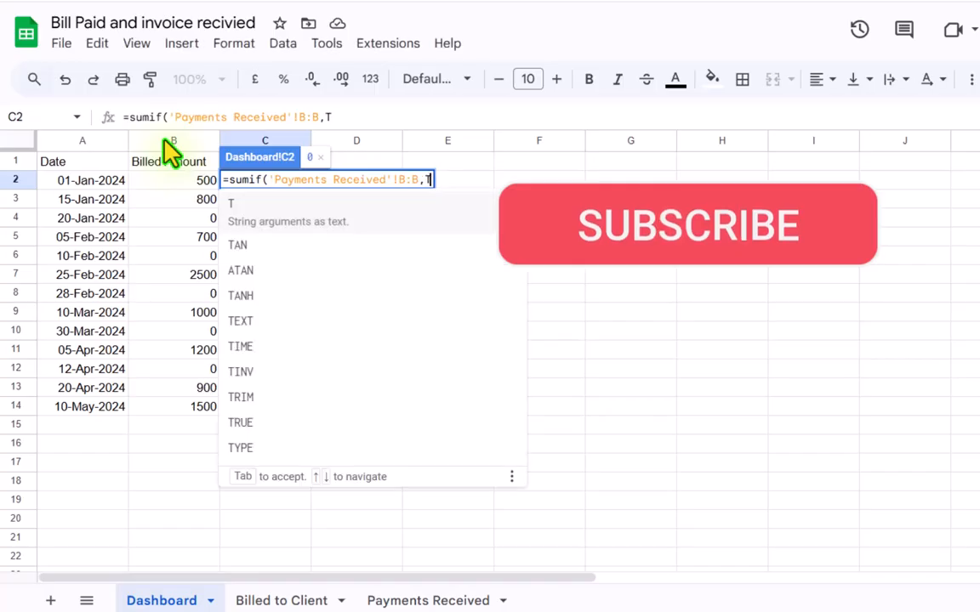
{"action": "type", "text": "ocol("}
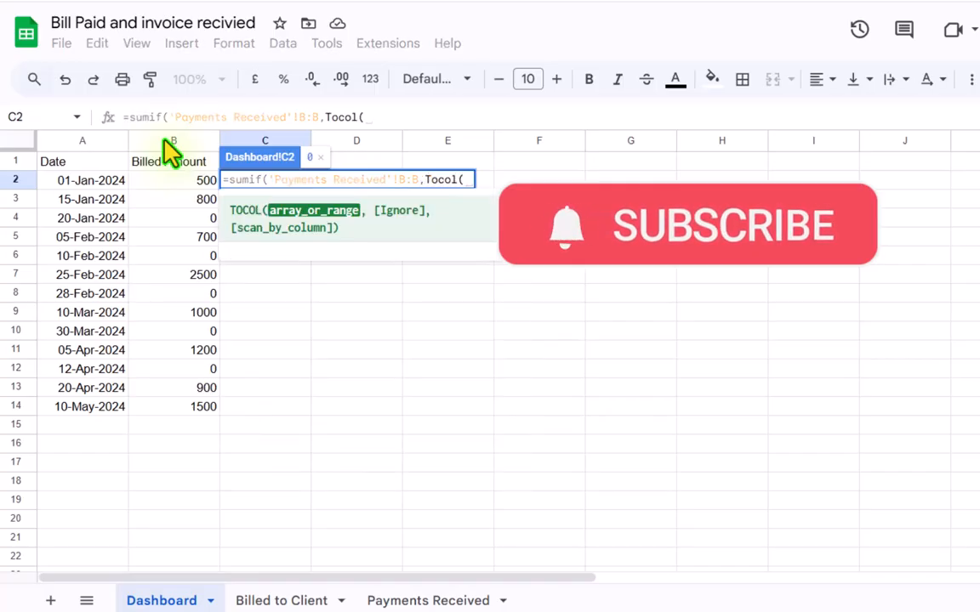
{"action": "left_click", "coordinate": [106, 186]}
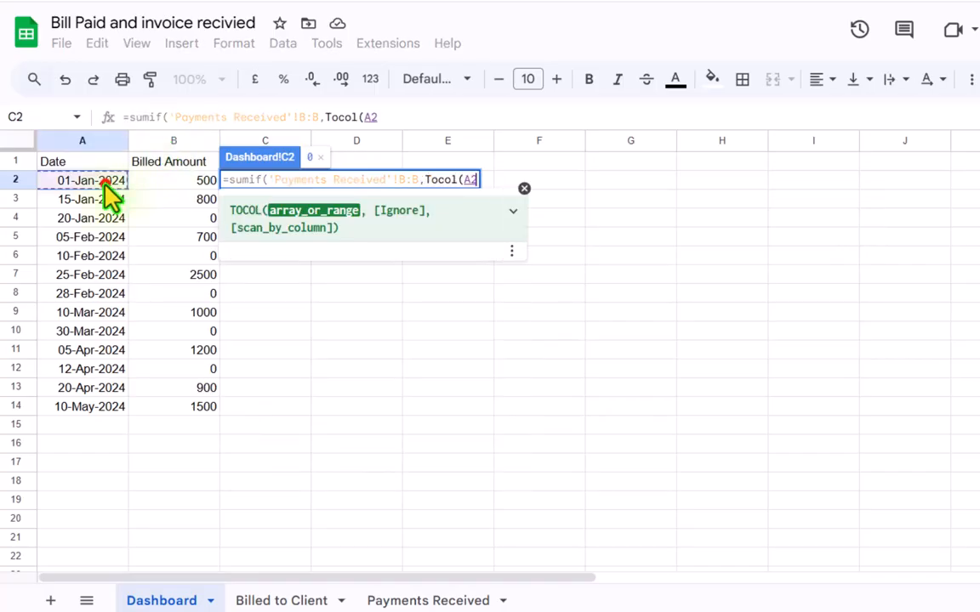
{"action": "left_click_drag", "start_coordinate": [102, 184], "coordinate": [97, 254]}
{"action": "key", "text": "BackSpace"}
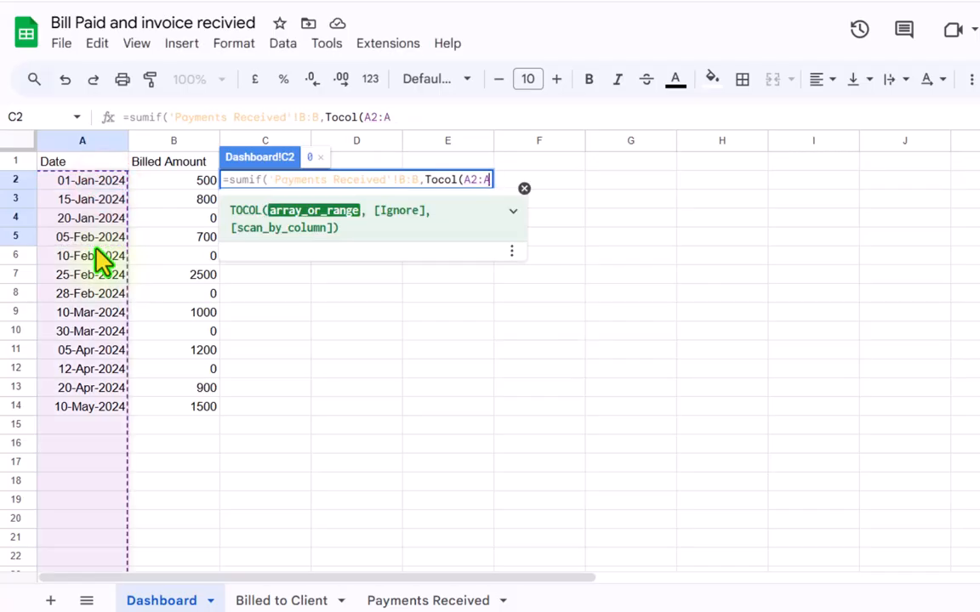
{"action": "type", "text": ","}
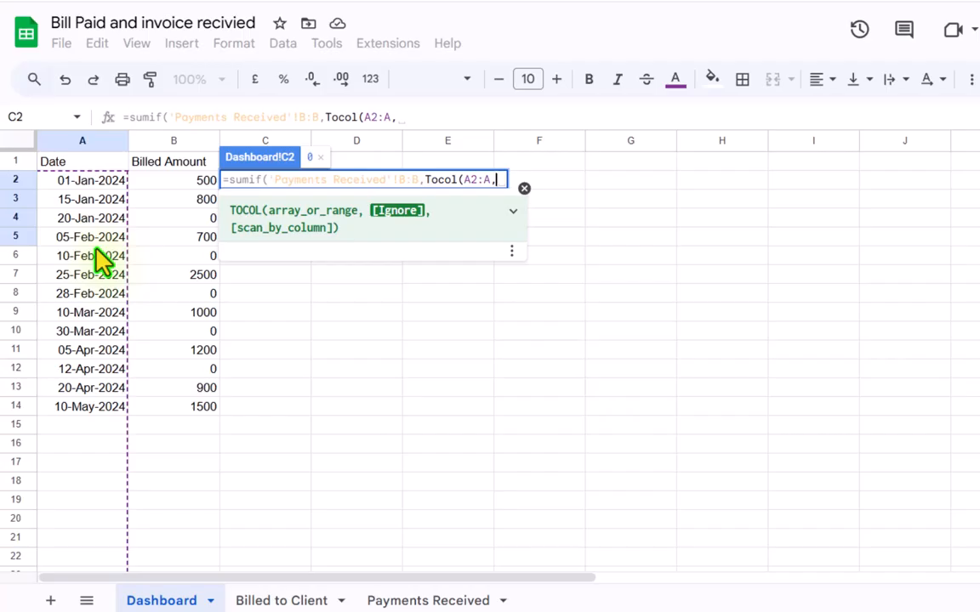
{"action": "type", "text": "3)"}
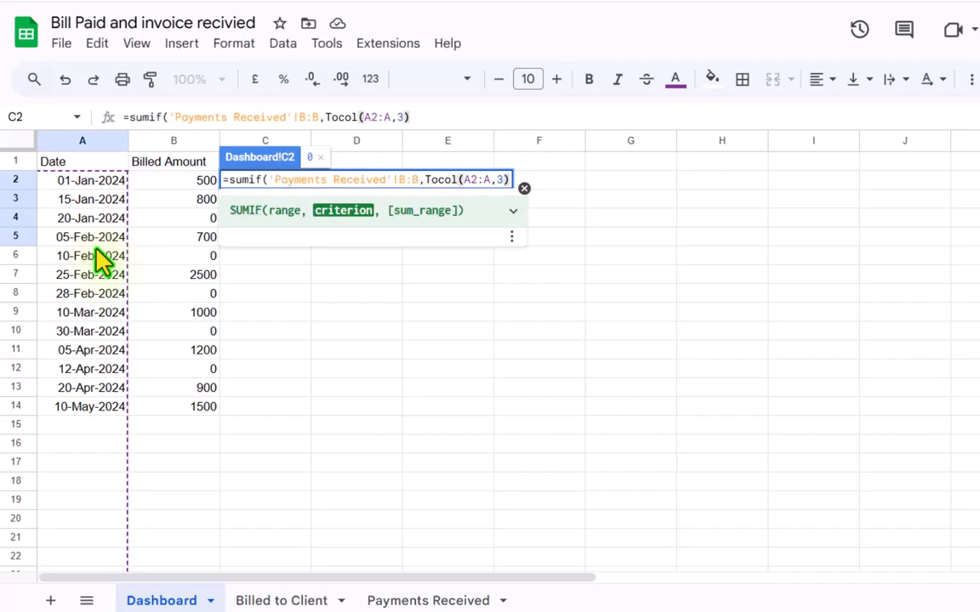
- Complete the C2 SUMIF with sum range 'Payments Received'!C:C and wrap it in ArrayFormula
{"action": "type", "text": ","}
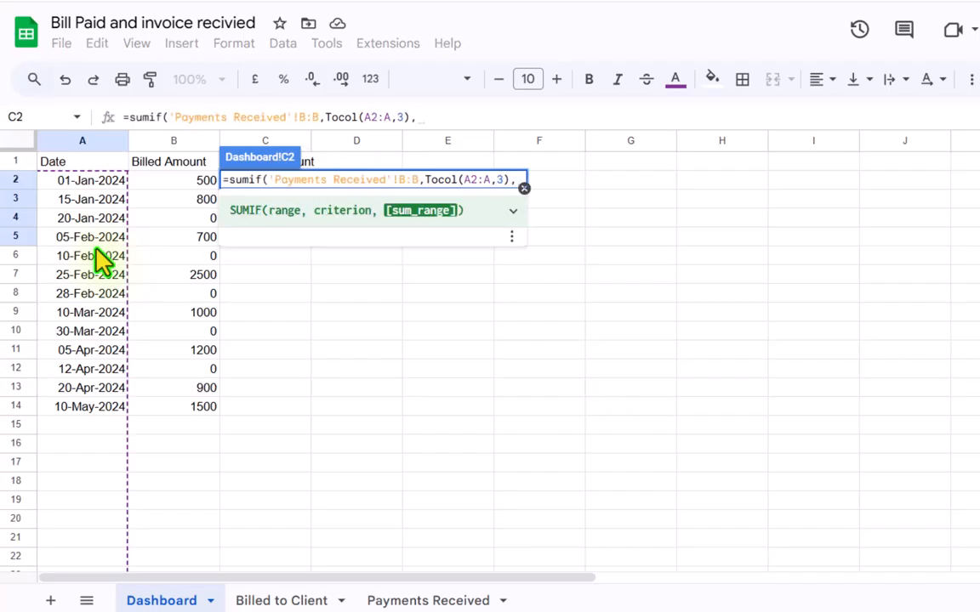
{"action": "left_click", "coordinate": [415, 602]}
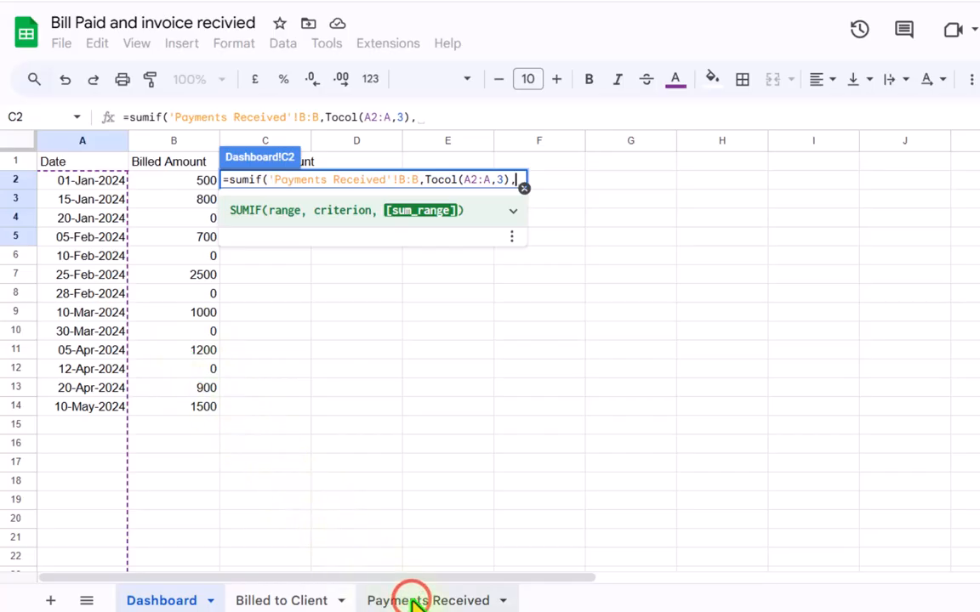
{"action": "left_click", "coordinate": [271, 141]}
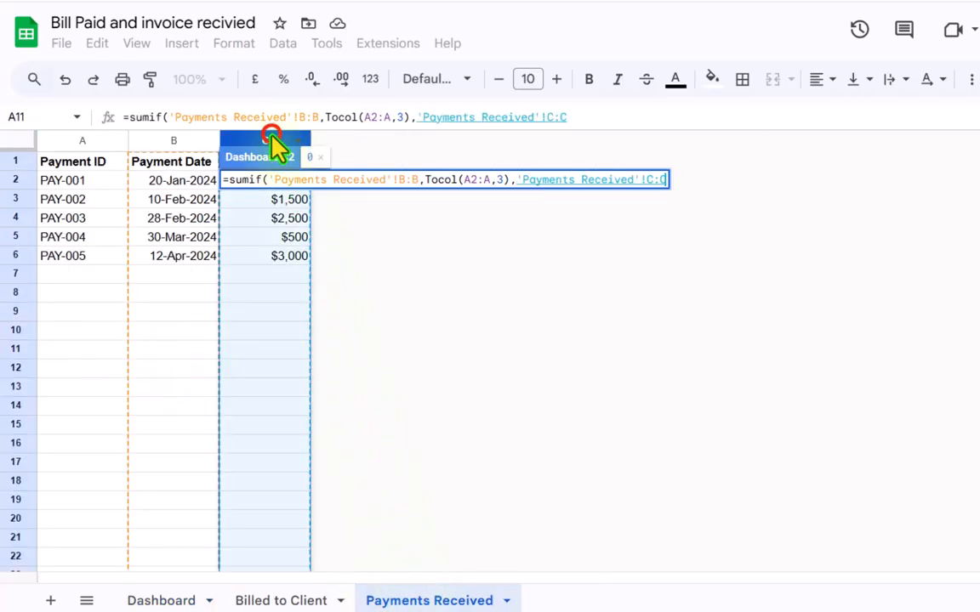
{"action": "type", "text": ")"}
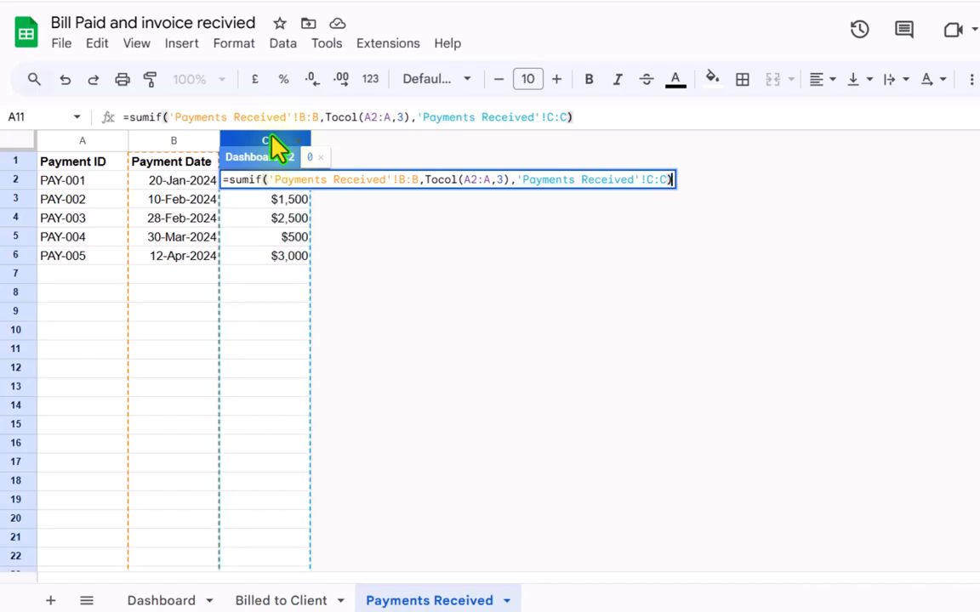
{"action": "key", "text": "ctrl+shift+Return"}
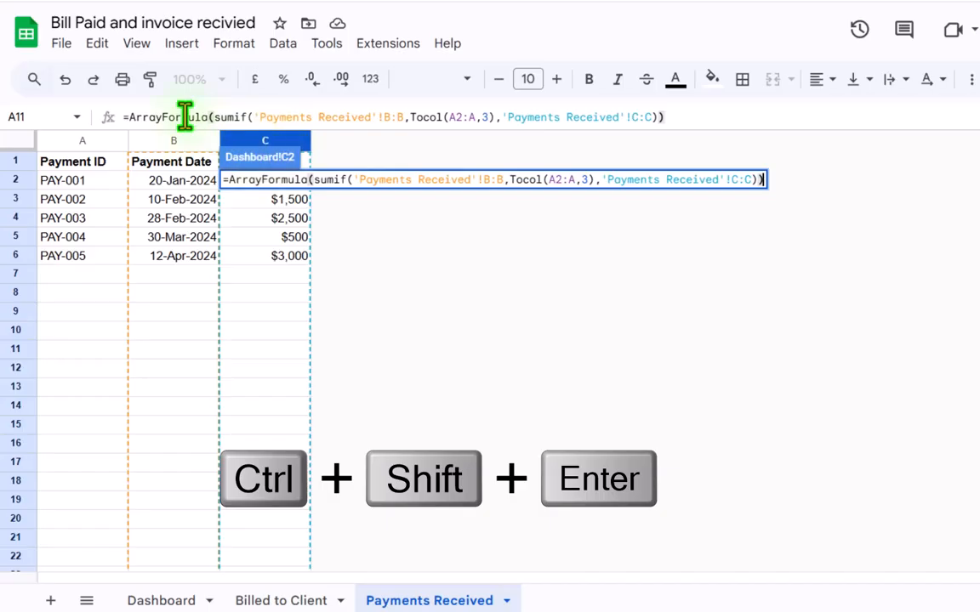
{"action": "key", "text": "Return"}
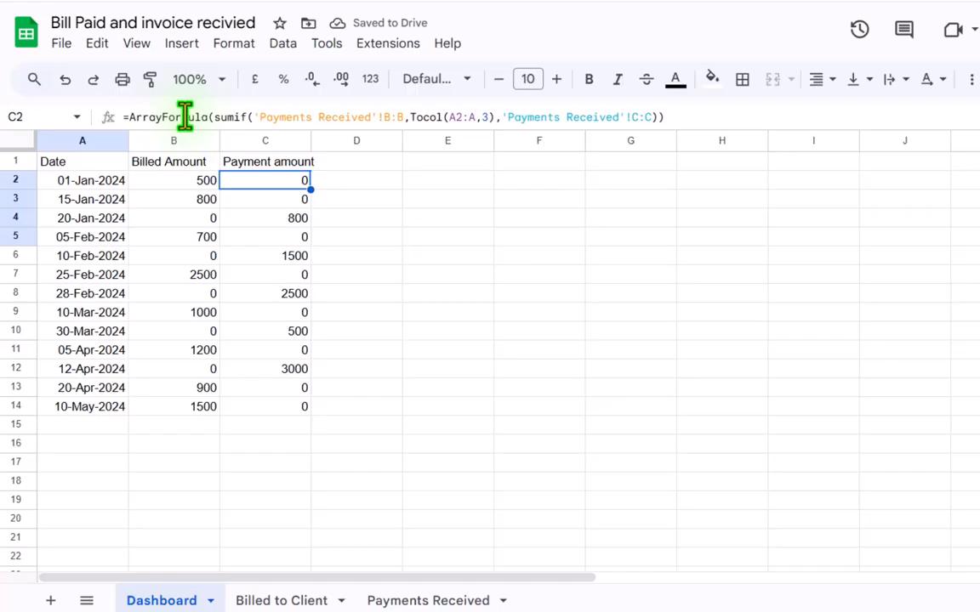
- Enter the header "Running Billed Amounts" in cell D1 of the Dashboard sheet
{"action": "left_click", "coordinate": [361, 217]}
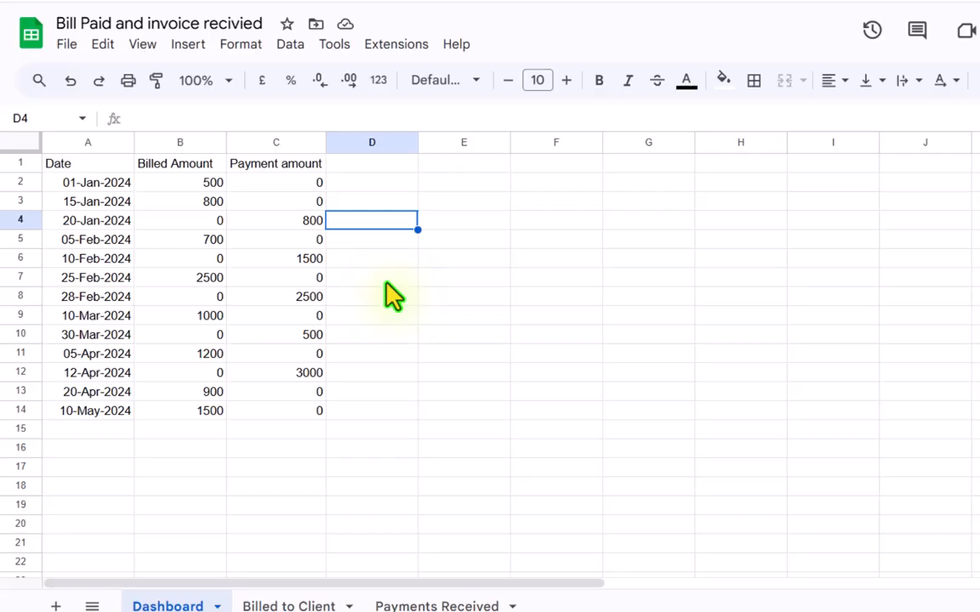
{"action": "left_click", "coordinate": [367, 167]}
{"action": "type", "text": "Running Billed Amounts"}
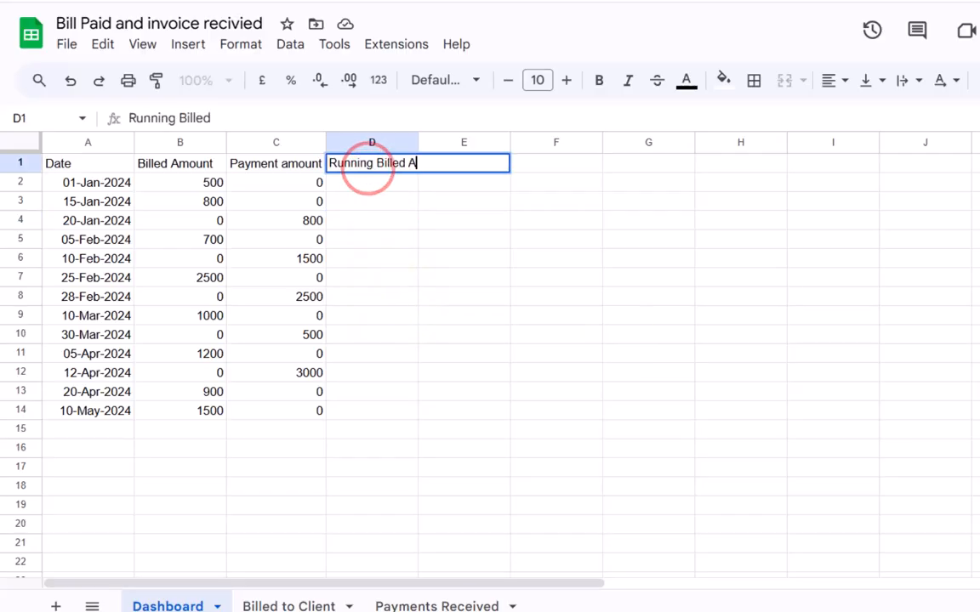
{"action": "key", "text": "Return"}
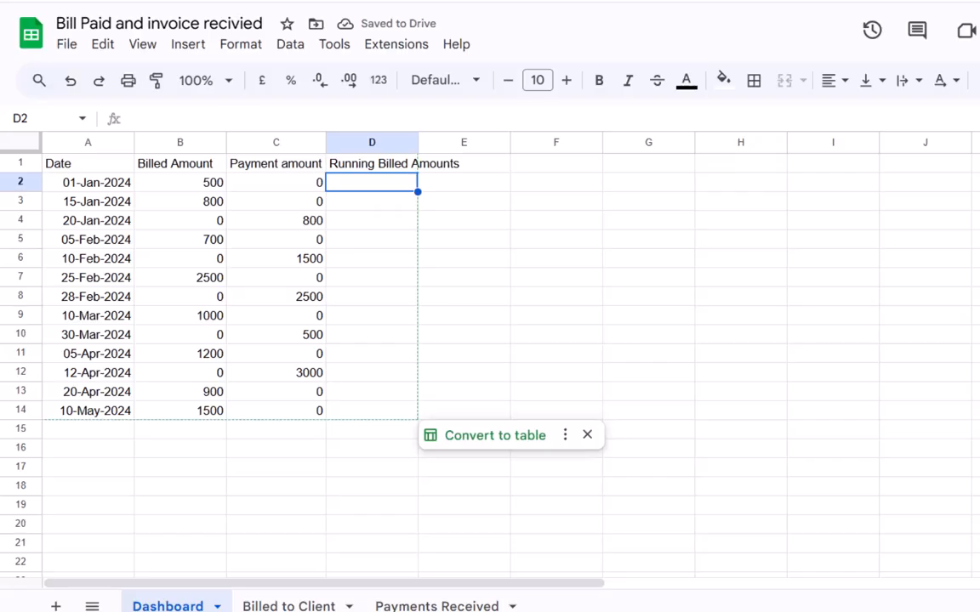
- Start a SCAN formula in Dashboard cell D2 with initial value 0 and the billed amounts B2:B as its range
{"action": "type", "text": "=scan("}
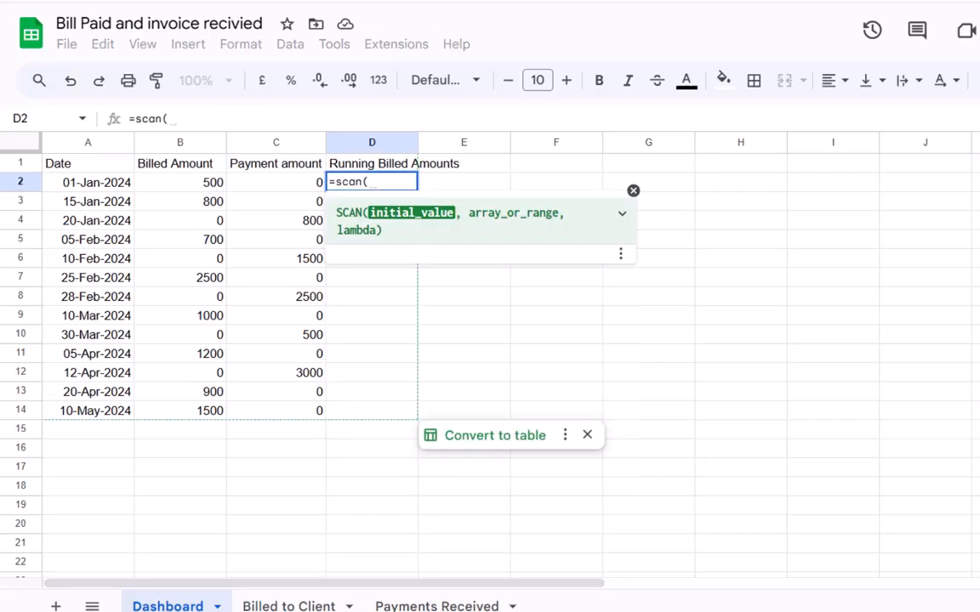
{"action": "type", "text": "0,"}
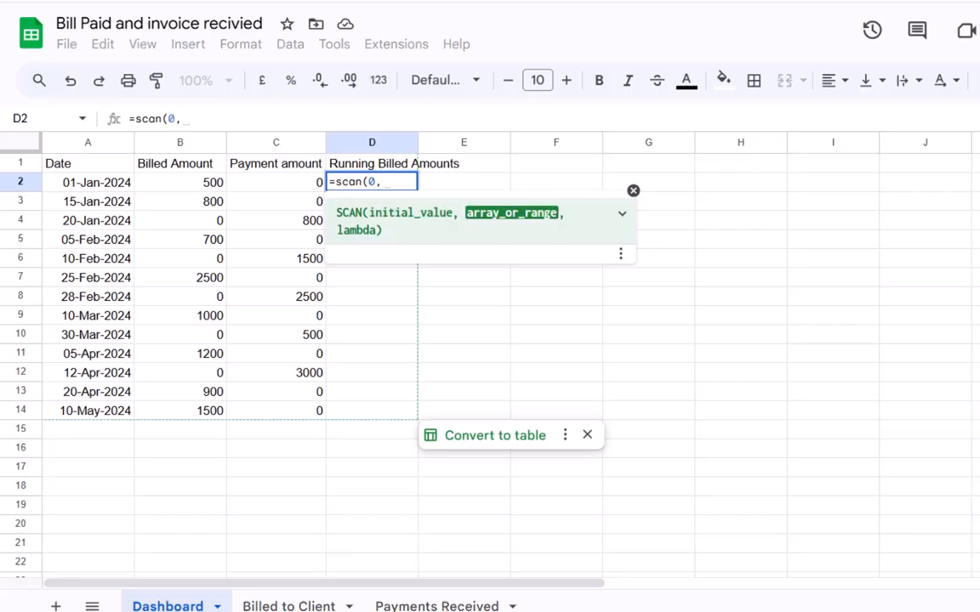
{"action": "left_click_drag", "start_coordinate": [202, 184], "coordinate": [192, 219]}
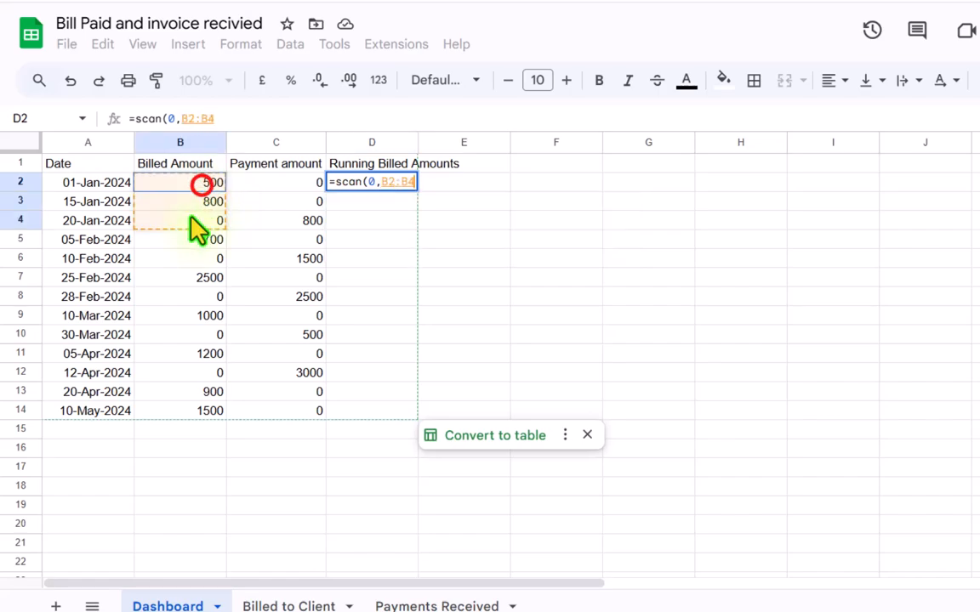
{"action": "key", "text": "BackSpace"}
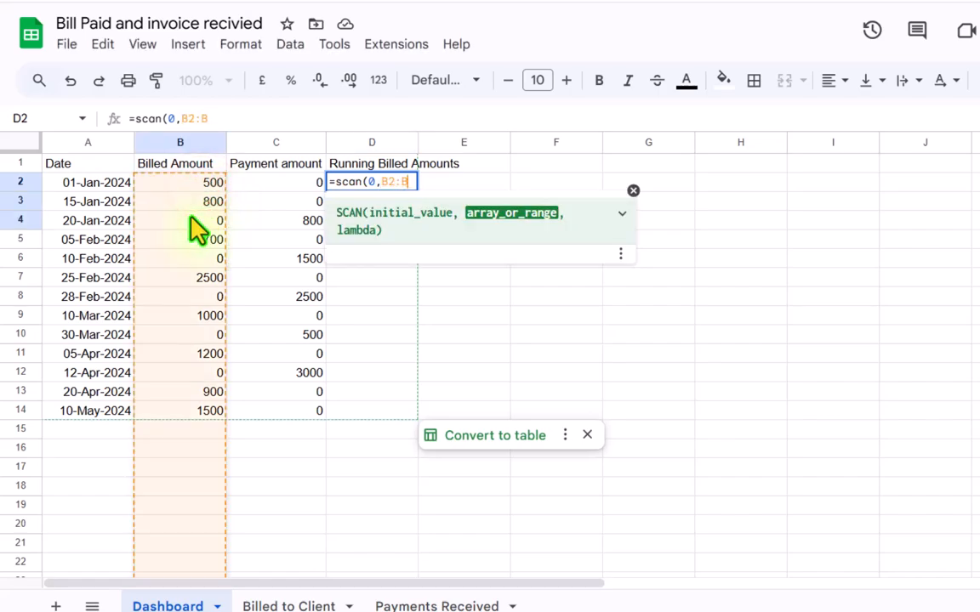
{"action": "type", "text": ","}
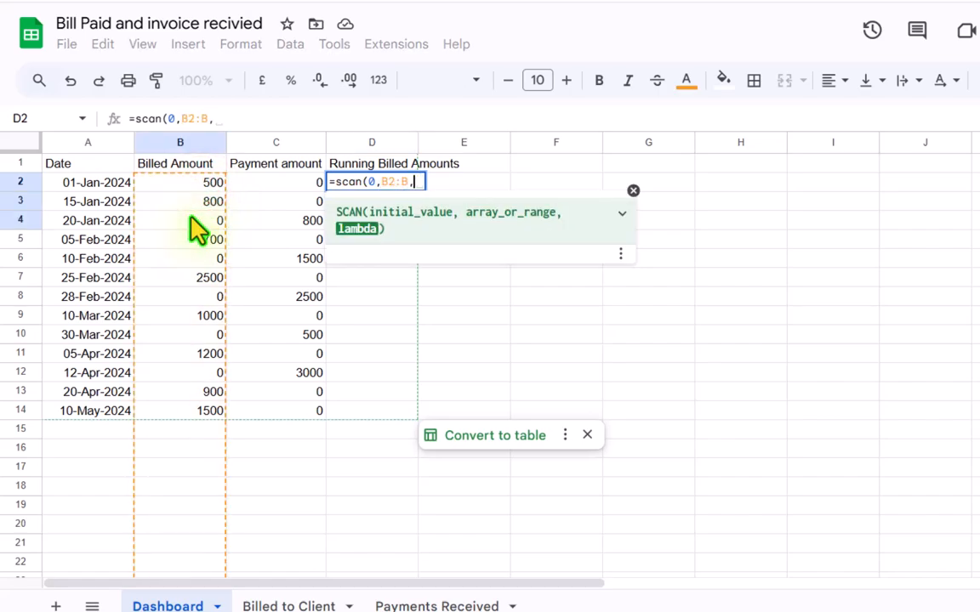
- Complete the D2 SCAN formula with lambda(x,y,x+y) to accumulate the billed amounts
{"action": "type", "text": "lambda("}
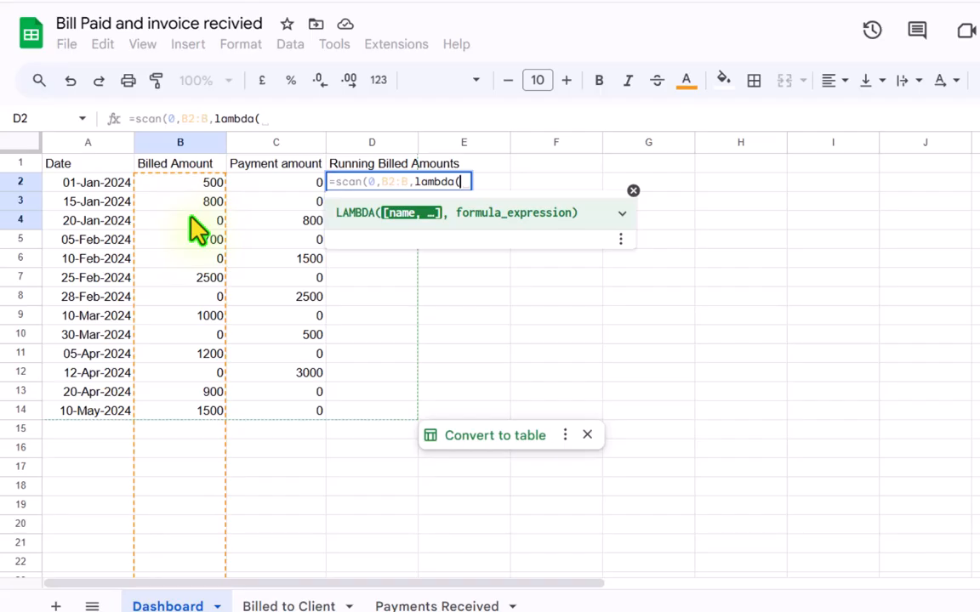
{"action": "type", "text": "x,"}
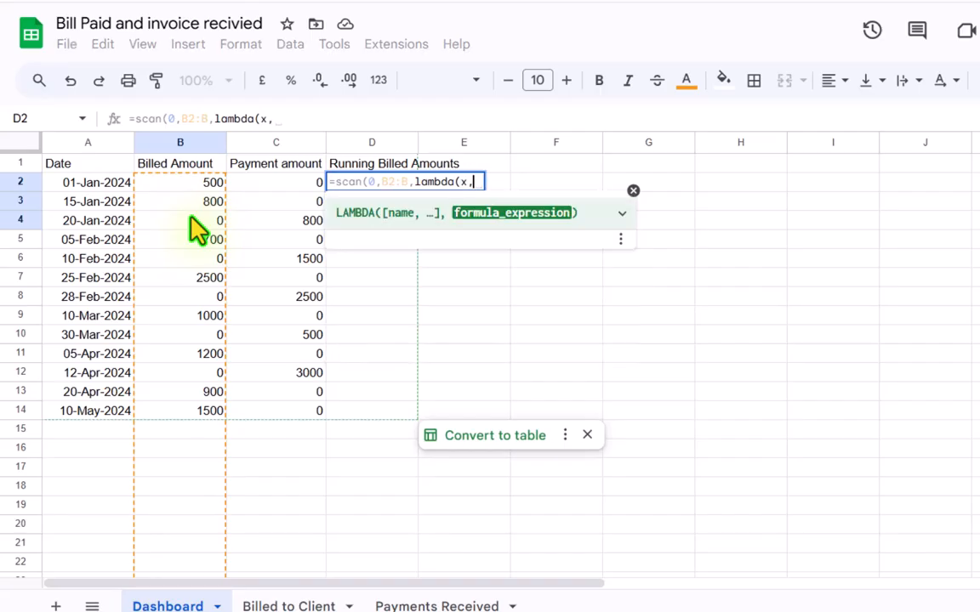
{"action": "type", "text": "y,"}
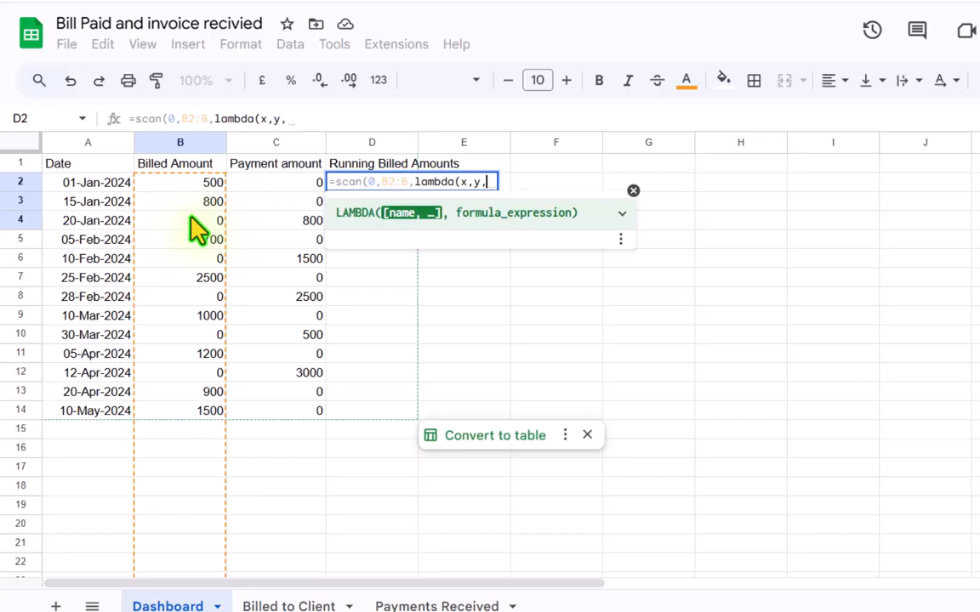
{"action": "type", "text": "x+y"}
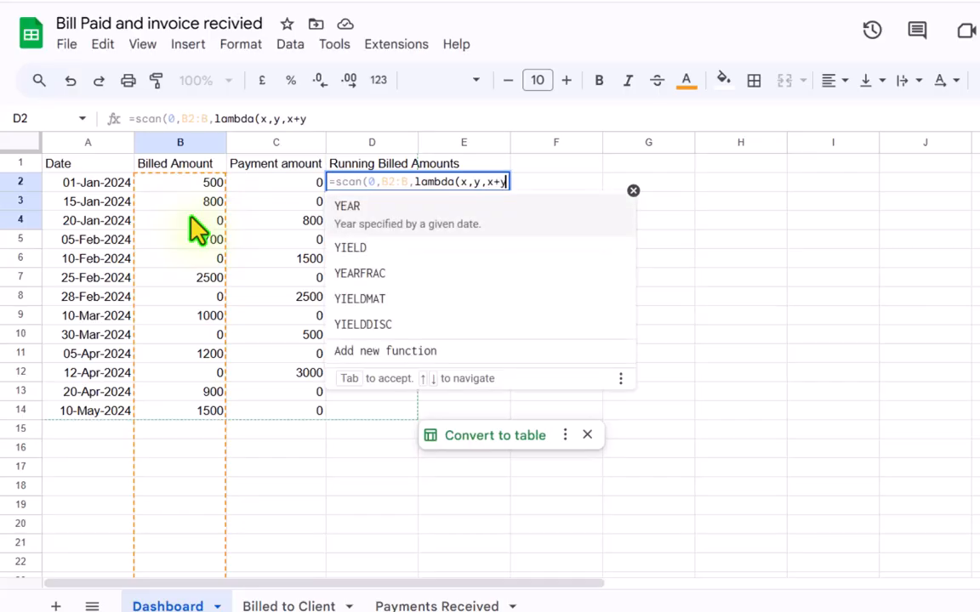
{"action": "type", "text": ")"}
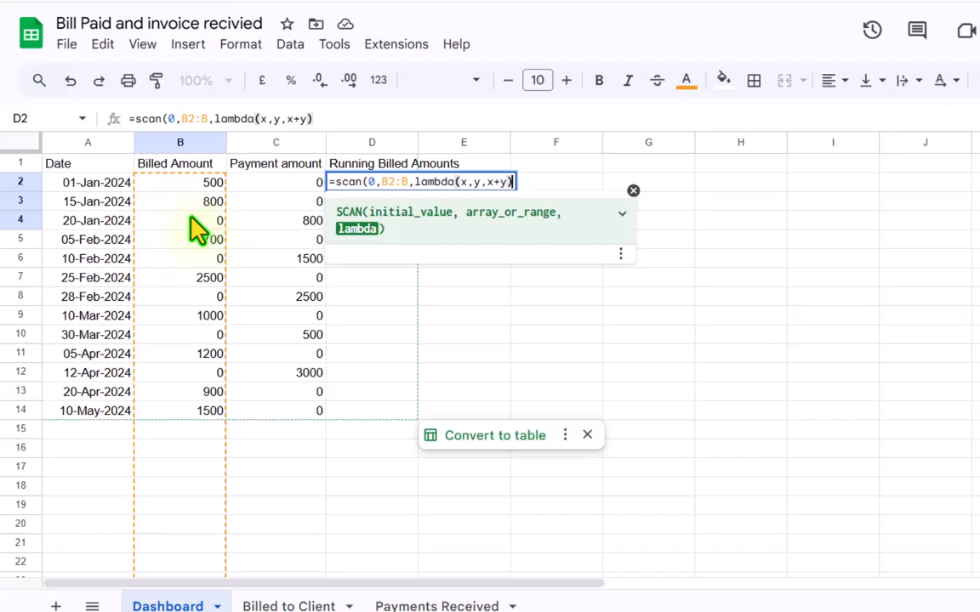
{"action": "type", "text": ")"}
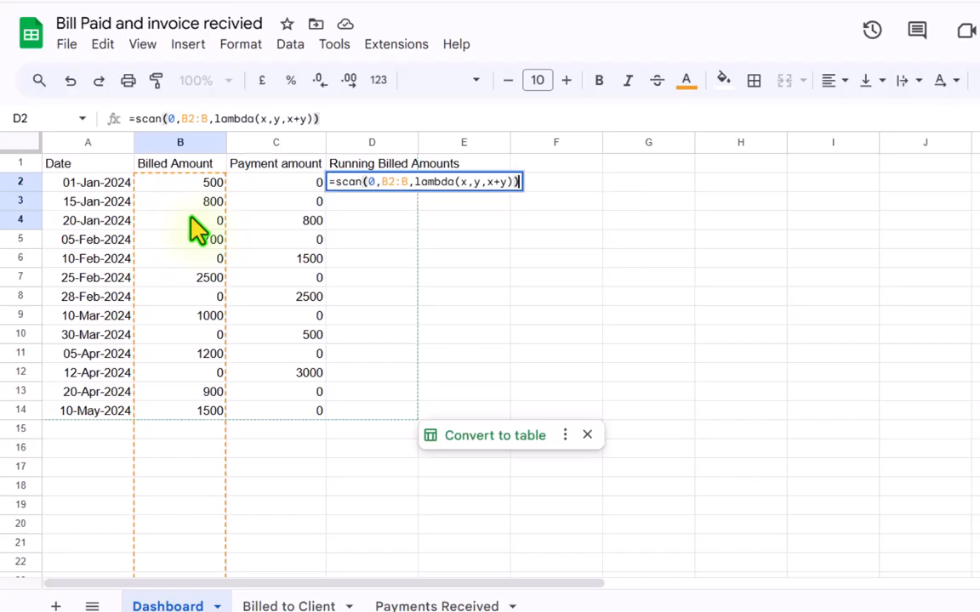
{"action": "key", "text": "Return"}
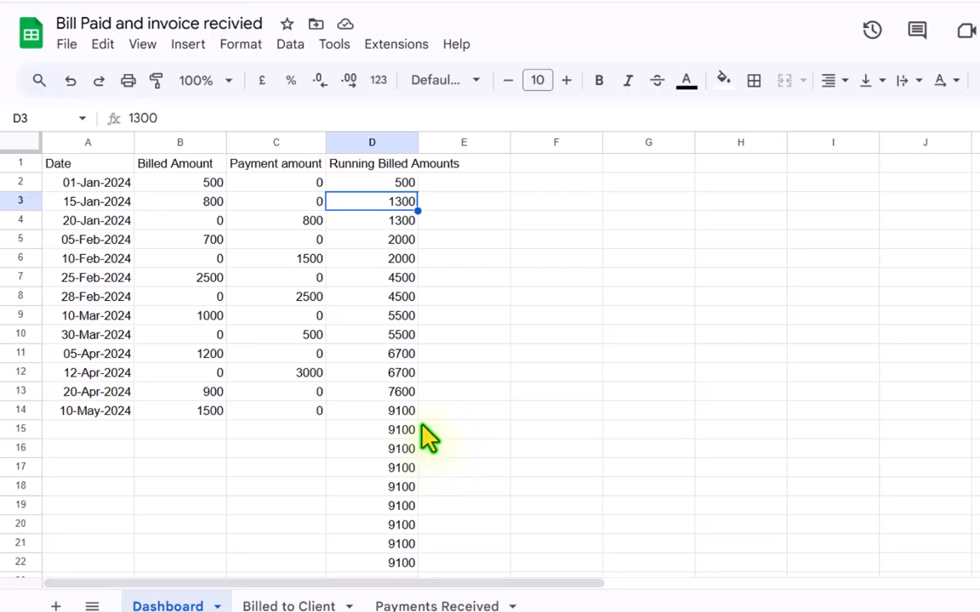
- Wrap the B2:B range of the D2 SCAN formula in Tocol with ignore option 3
{"action": "left_click", "coordinate": [374, 182]}
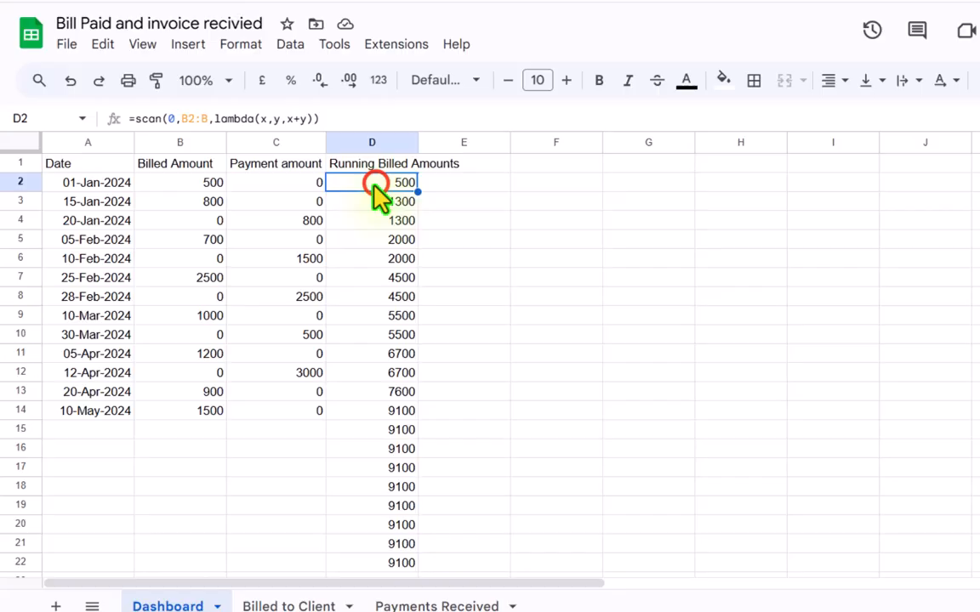
{"action": "left_click", "coordinate": [180, 119]}
{"action": "type", "text": "Tocol("}
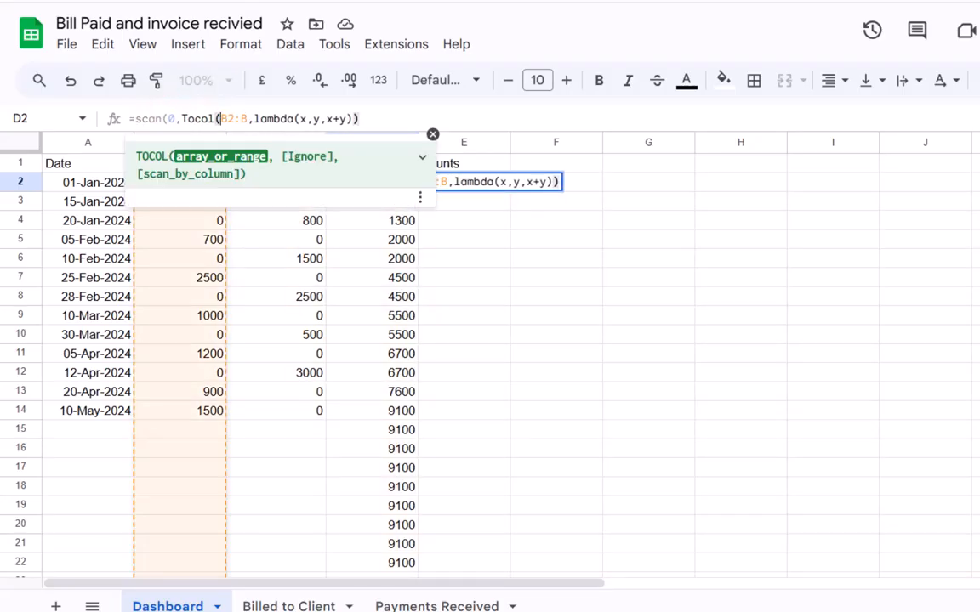
{"action": "left_click_drag", "start_coordinate": [221, 119], "coordinate": [247, 119]}
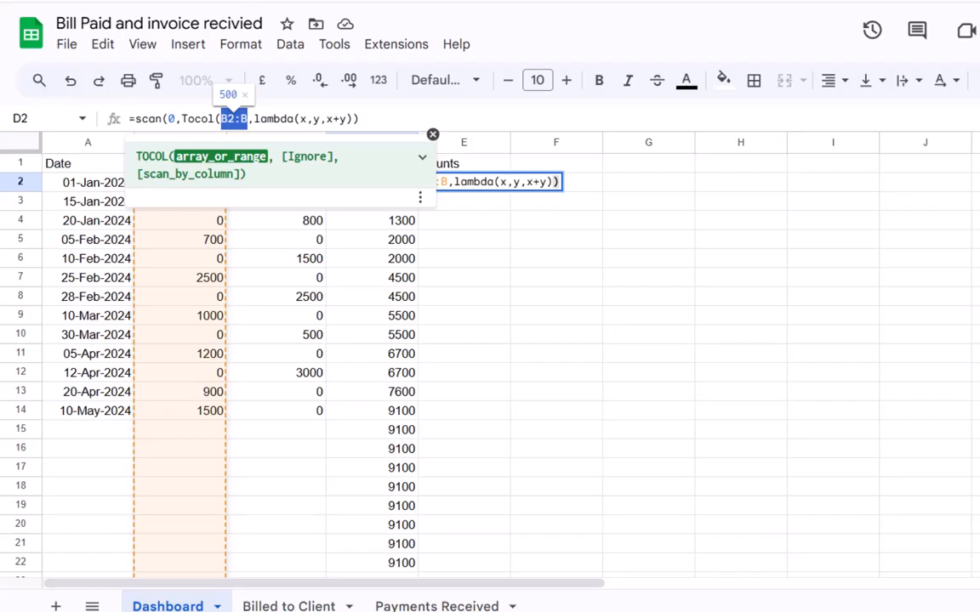
{"action": "left_click", "coordinate": [247, 119]}
{"action": "type", "text": ","}
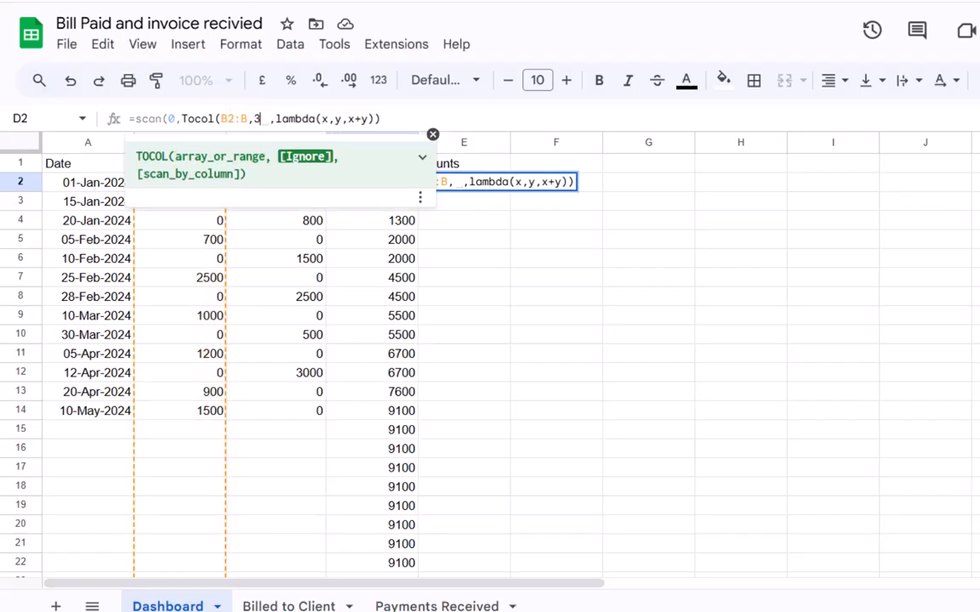
{"action": "type", "text": "3)"}
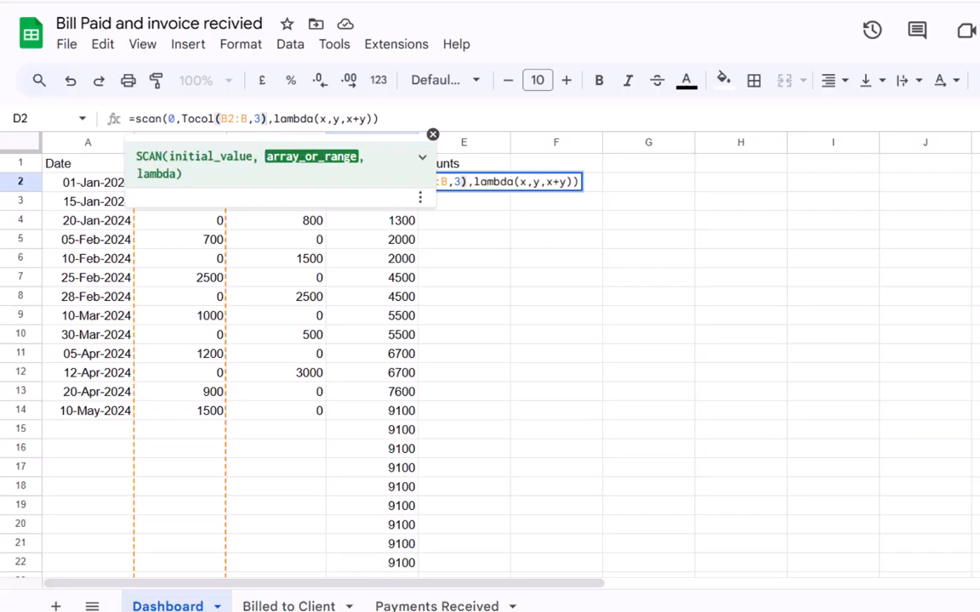
{"action": "key", "text": "Return"}
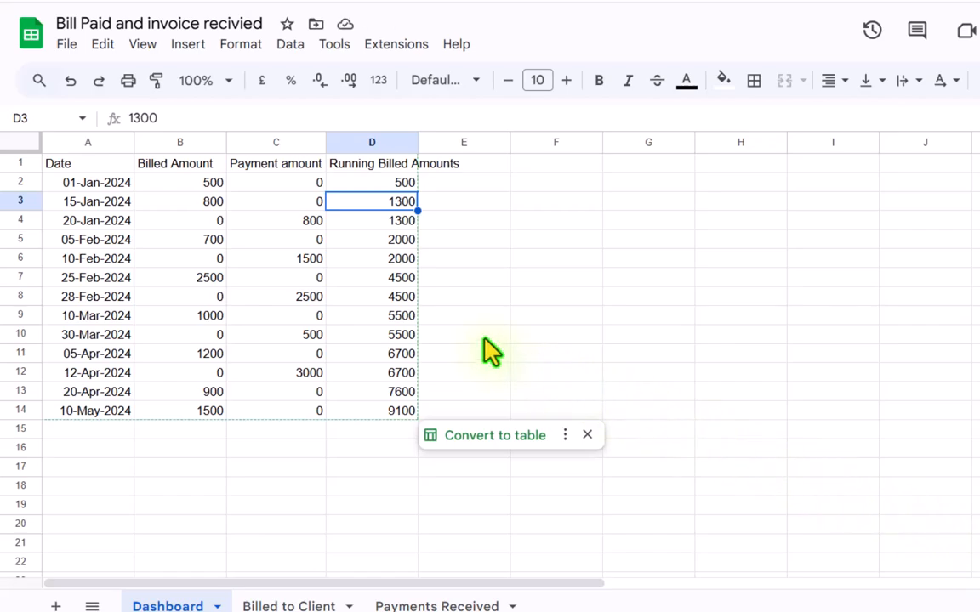
- Fill the D2 running-total formula across to E2 and fit column D's width to its content
{"action": "left_click", "coordinate": [401, 183]}
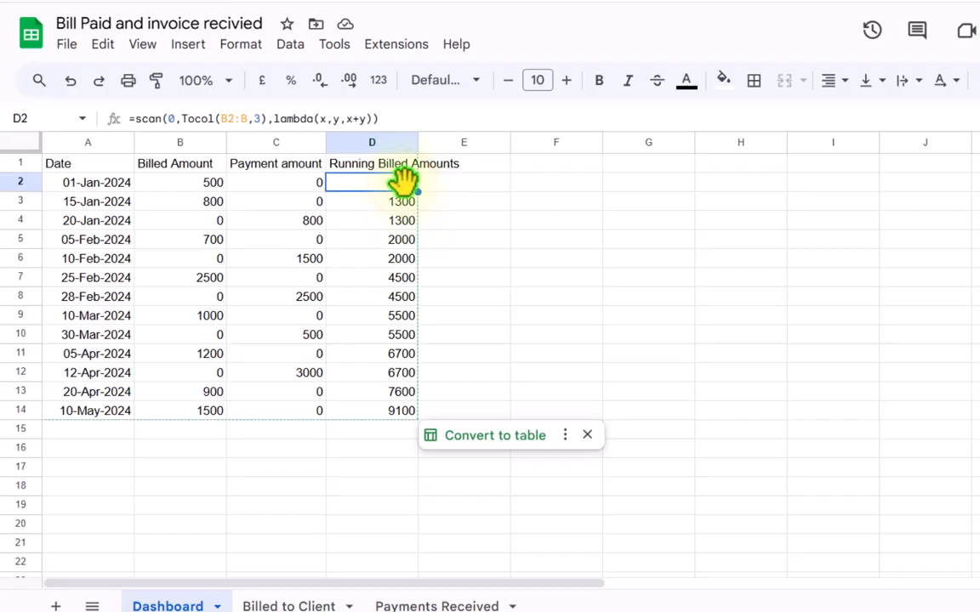
{"action": "left_click_drag", "start_coordinate": [417, 191], "coordinate": [477, 192]}
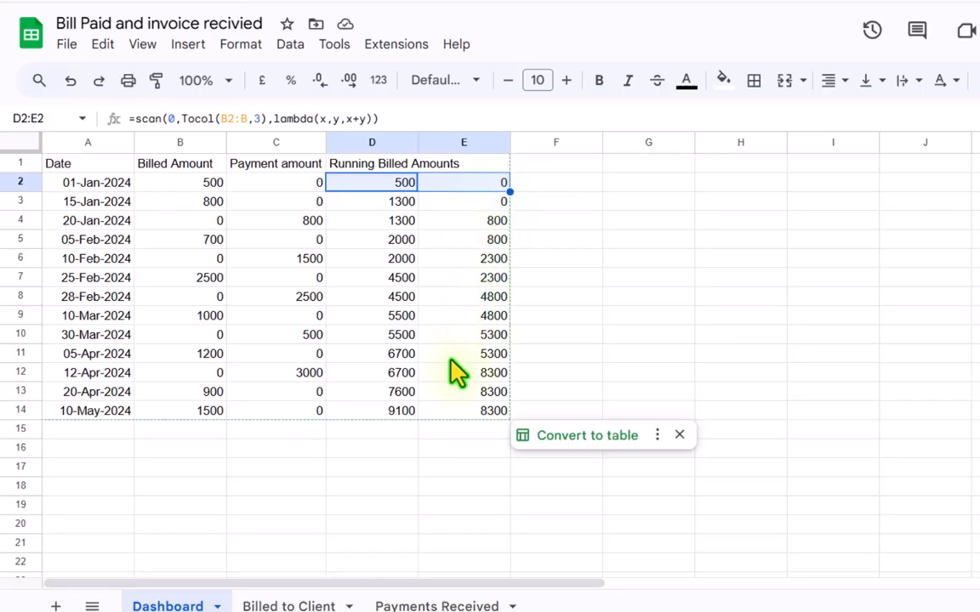
{"action": "double_click", "coordinate": [417, 142]}
- Enter the header "Running Payments Amounts" in cell E1
{"action": "left_click", "coordinate": [483, 161]}
{"action": "type", "text": "Running Payments Amounts"}
{"action": "key", "text": "Return"}
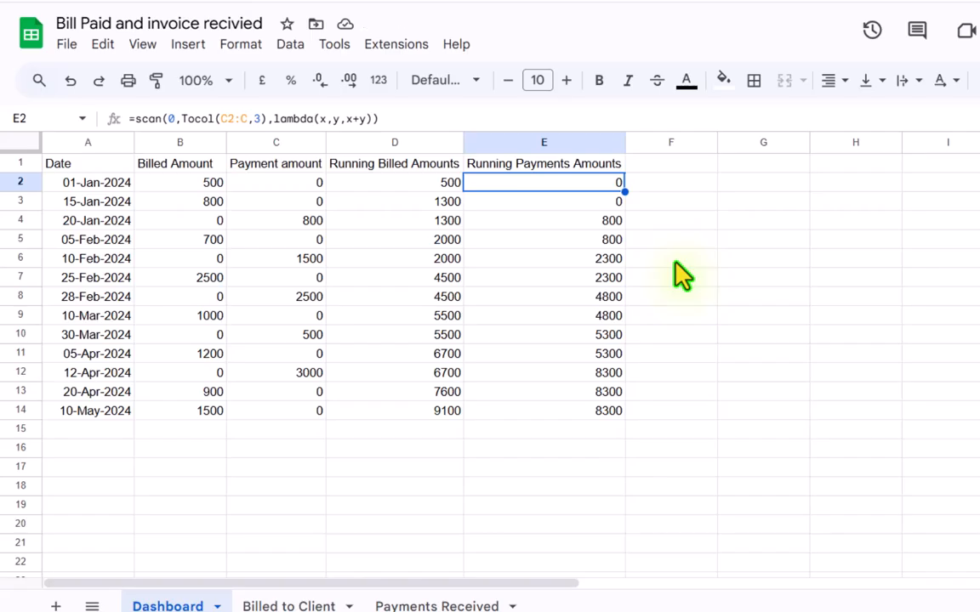
- Insert a chart based on columns A to E of the Dashboard sheet
{"action": "left_click_drag", "start_coordinate": [90, 142], "coordinate": [523, 141]}
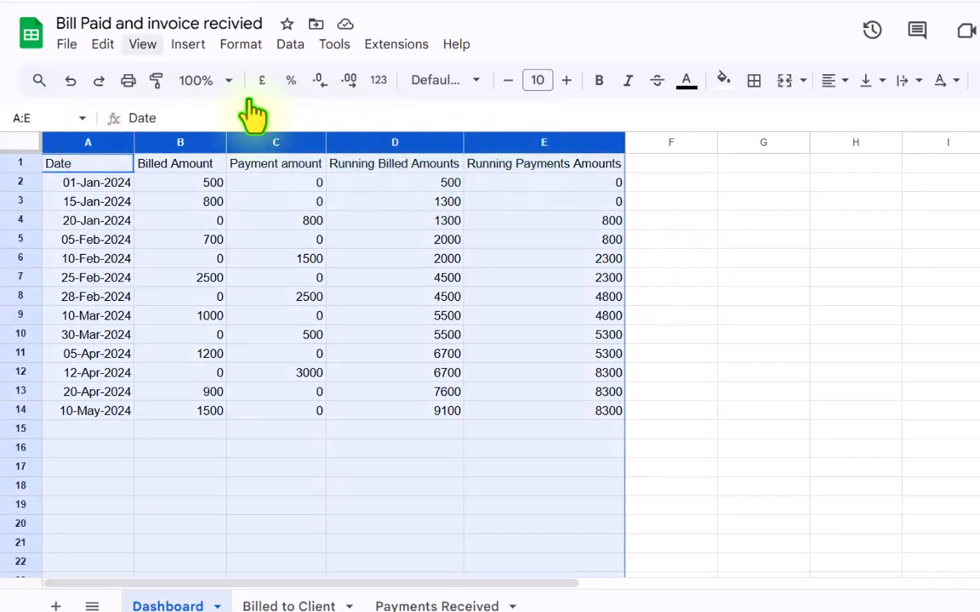
{"action": "left_click", "coordinate": [188, 45]}
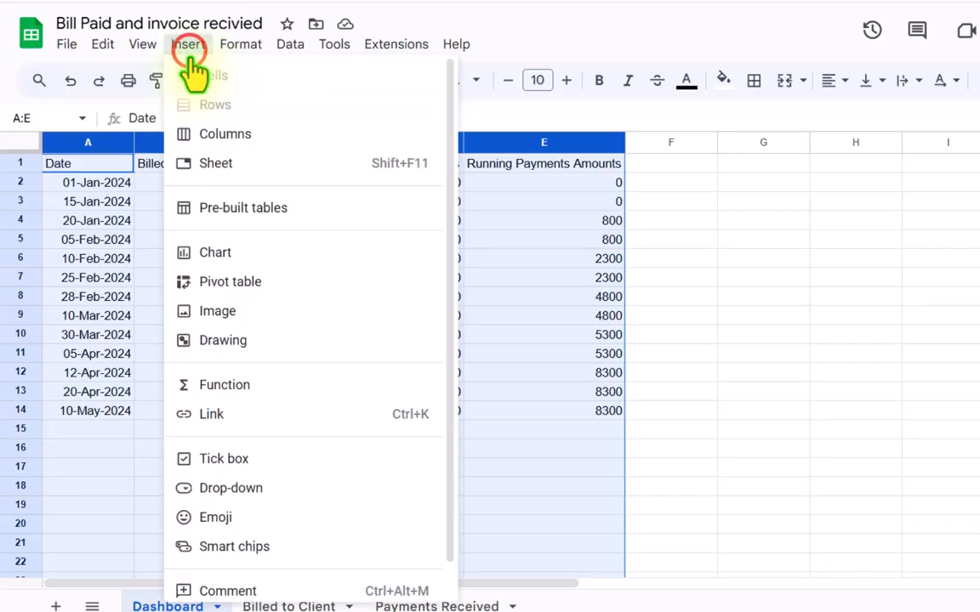
{"action": "left_click", "coordinate": [226, 253]}
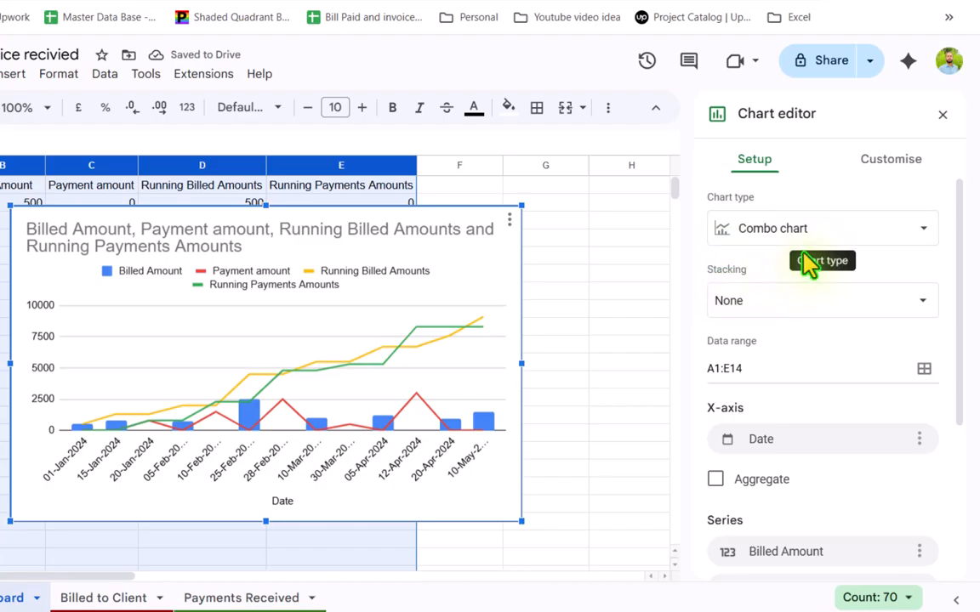
- Remove the Billed Amount and Payment amount series from the chart
{"action": "scroll", "coordinate": [808, 266], "scroll_direction": "down", "scroll_amount": 5}
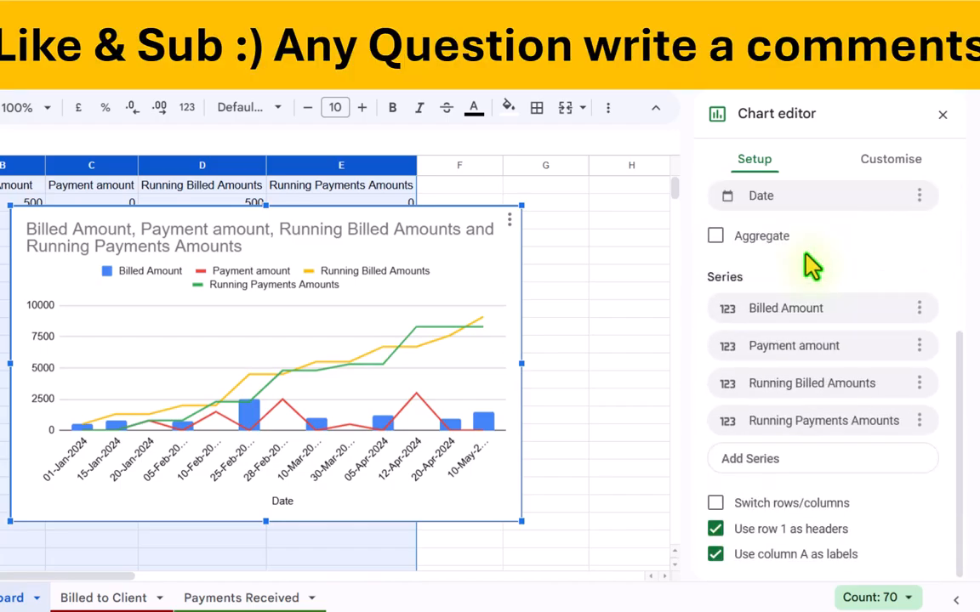
{"action": "left_click", "coordinate": [918, 308]}
{"action": "left_click", "coordinate": [871, 344]}
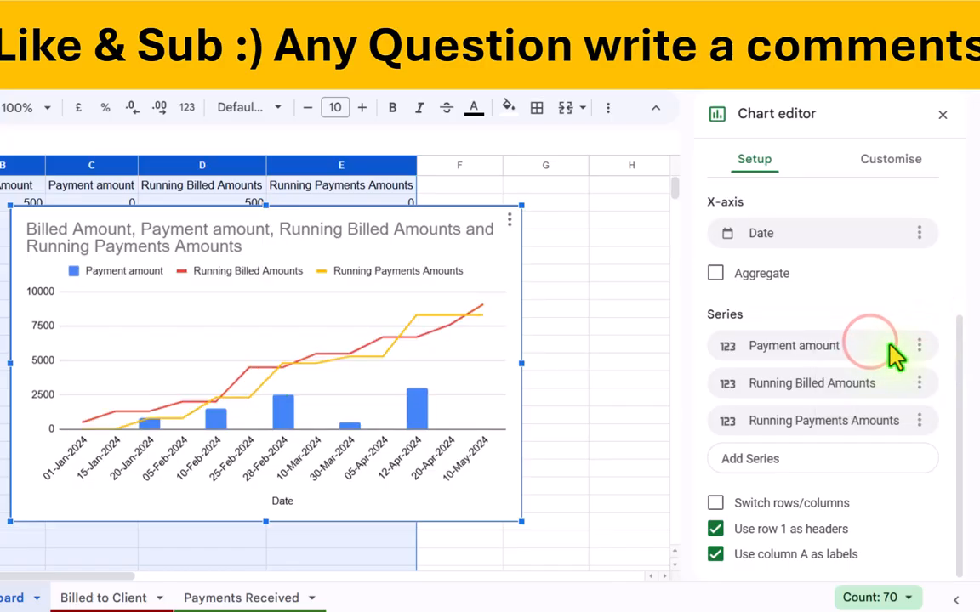
{"action": "left_click", "coordinate": [919, 345]}
{"action": "left_click", "coordinate": [861, 383]}
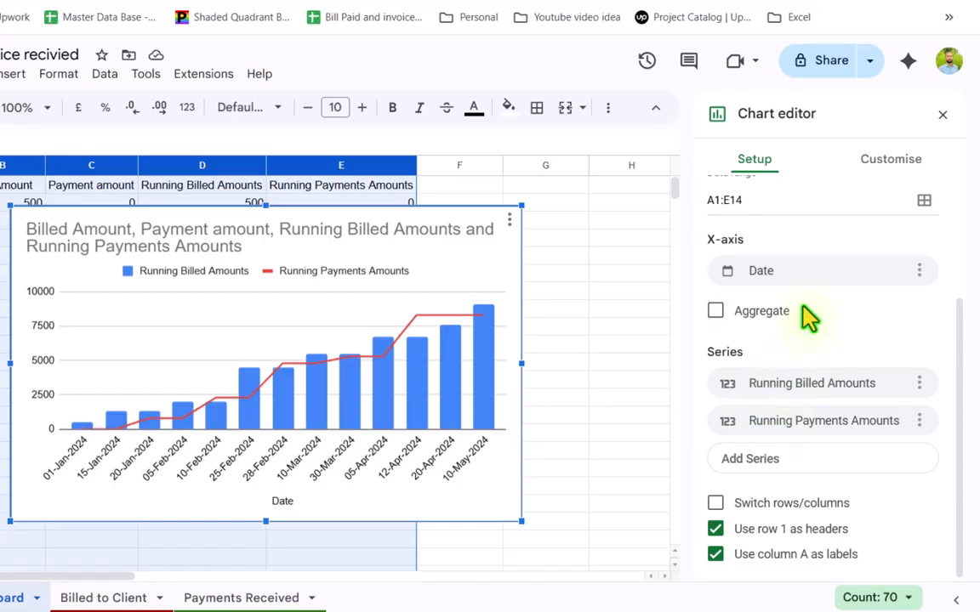
- Change the Running Billed Amounts series of the chart to the Line type
{"action": "left_click", "coordinate": [870, 175]}
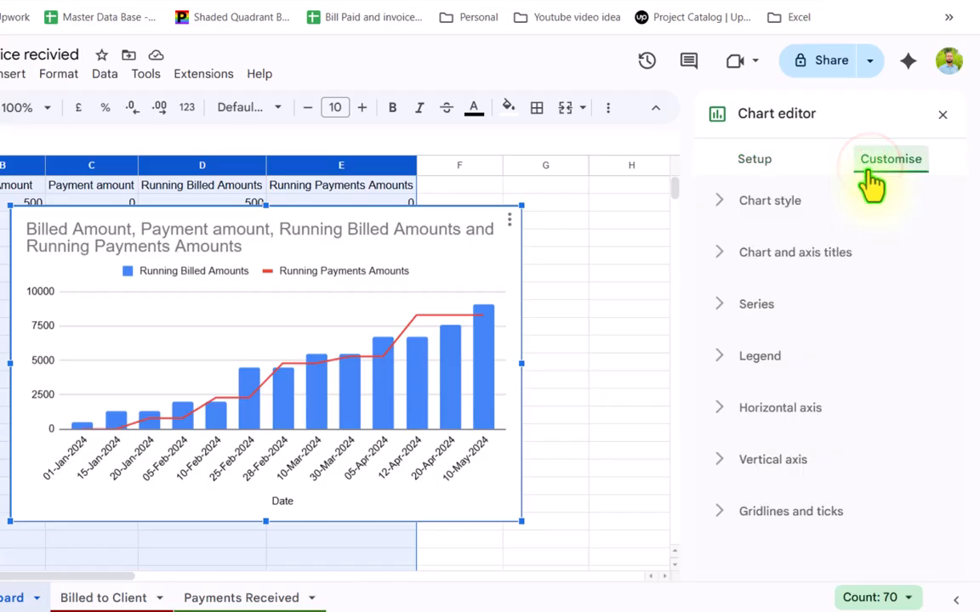
{"action": "left_click", "coordinate": [758, 306]}
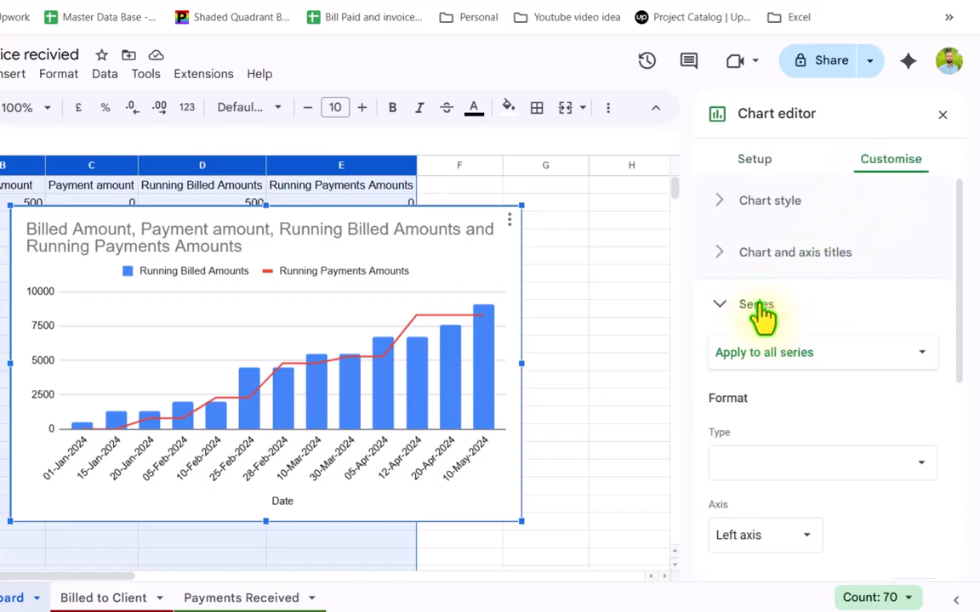
{"action": "left_click", "coordinate": [795, 361]}
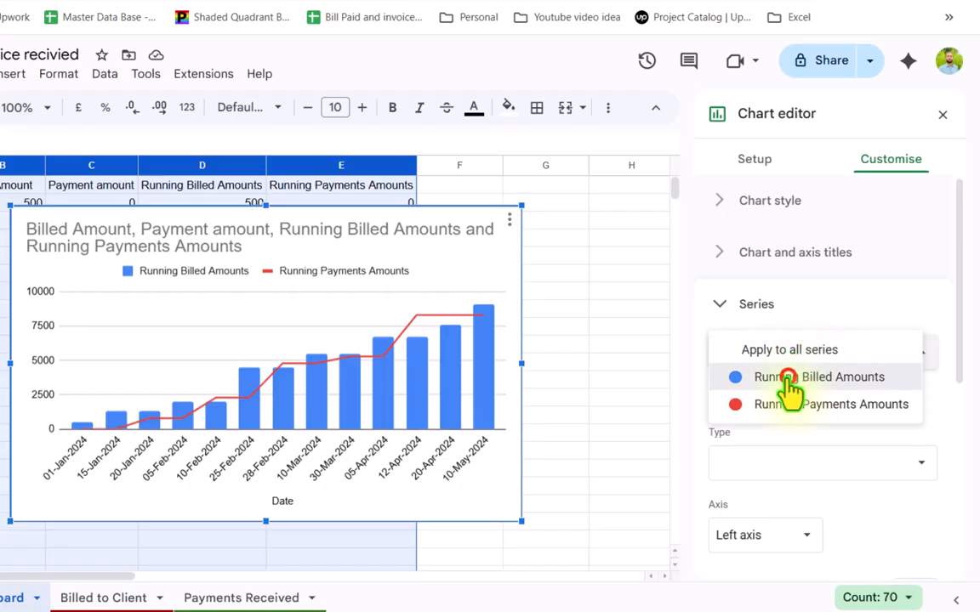
{"action": "left_click", "coordinate": [788, 388]}
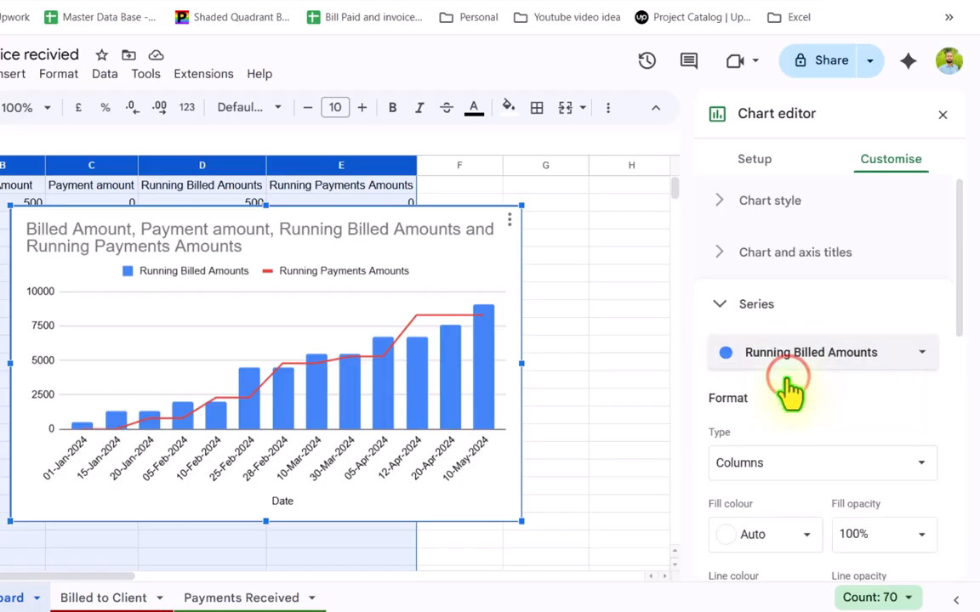
{"action": "left_click", "coordinate": [801, 462]}
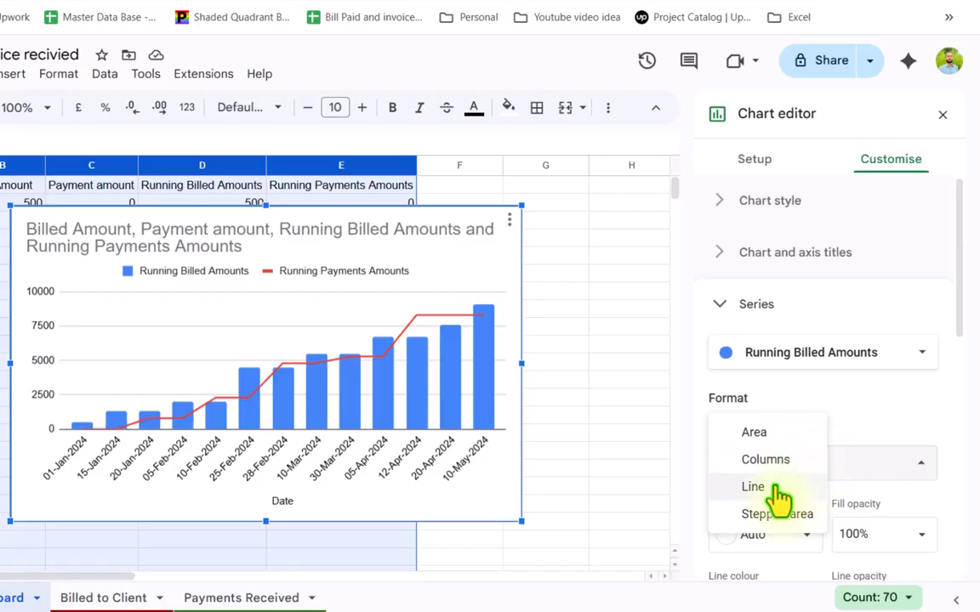
{"action": "left_click", "coordinate": [772, 486]}
- Set the point size of the Running Billed Amounts line to 7px
{"action": "scroll", "coordinate": [778, 497], "scroll_direction": "down", "scroll_amount": 5}
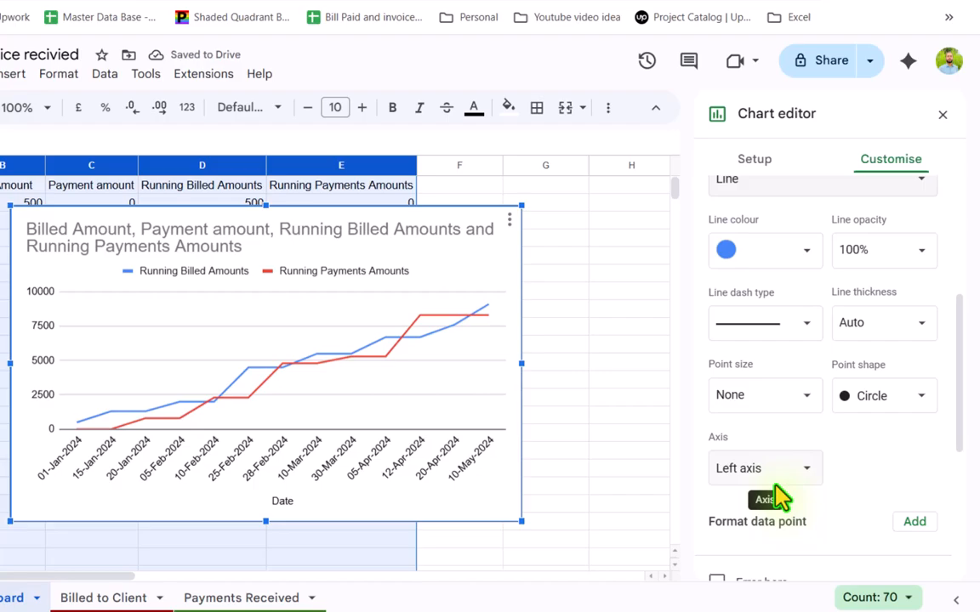
{"action": "left_click", "coordinate": [805, 400]}
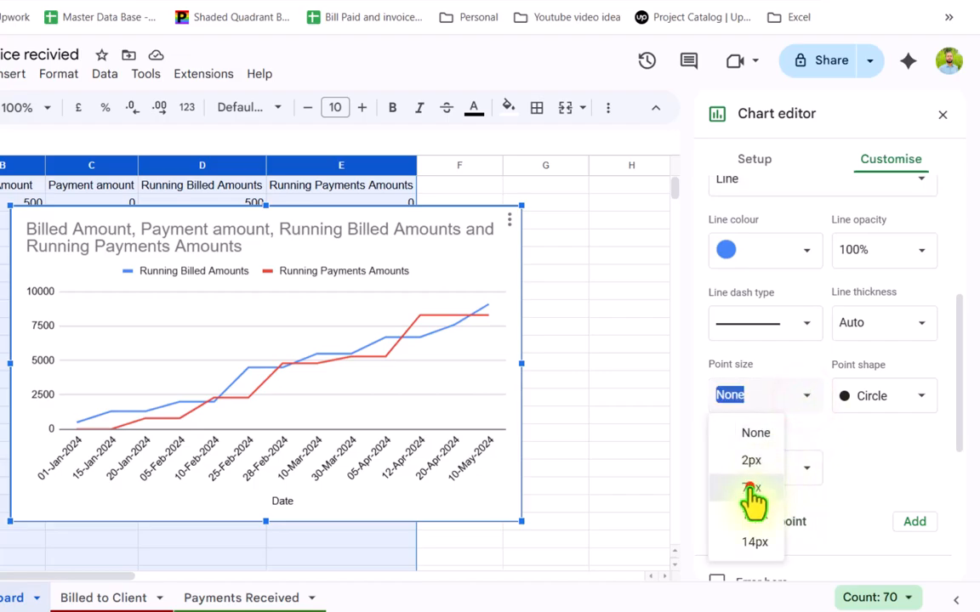
{"action": "left_click", "coordinate": [754, 489]}
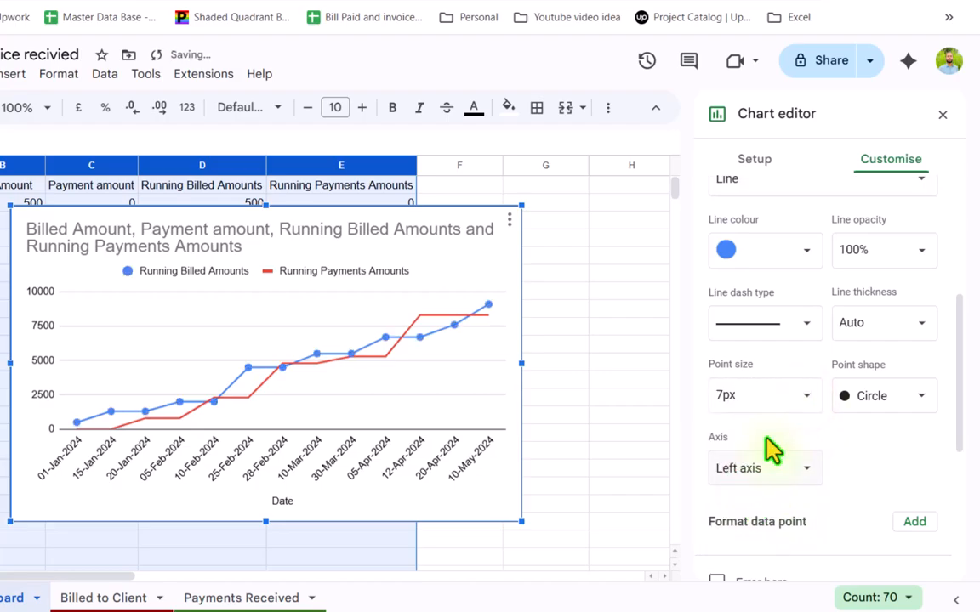
- Change the Running Payments Amounts series to the Stepped area type
{"action": "scroll", "coordinate": [769, 448], "scroll_direction": "up", "scroll_amount": 3}
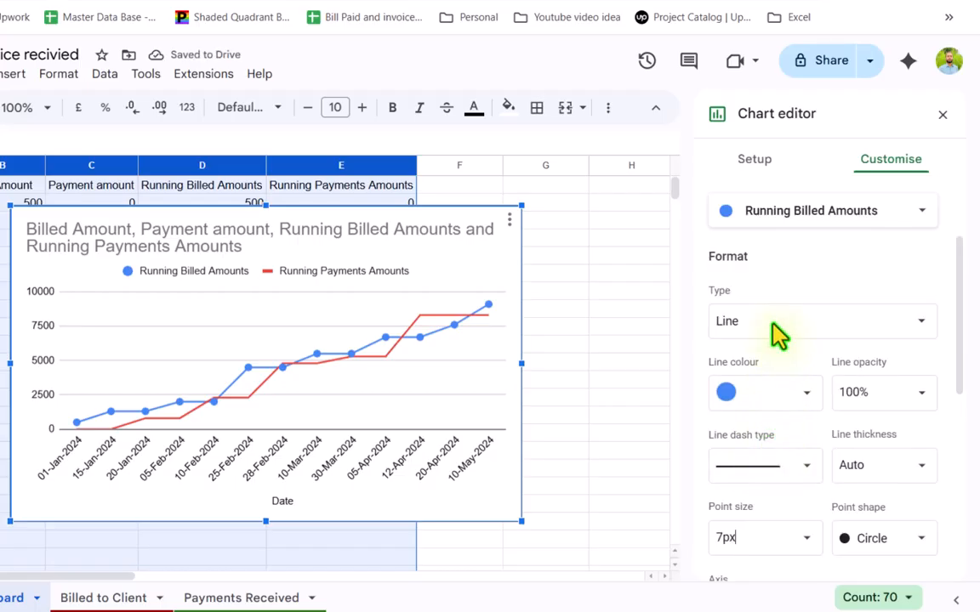
{"action": "left_click", "coordinate": [778, 215]}
{"action": "left_click", "coordinate": [776, 238]}
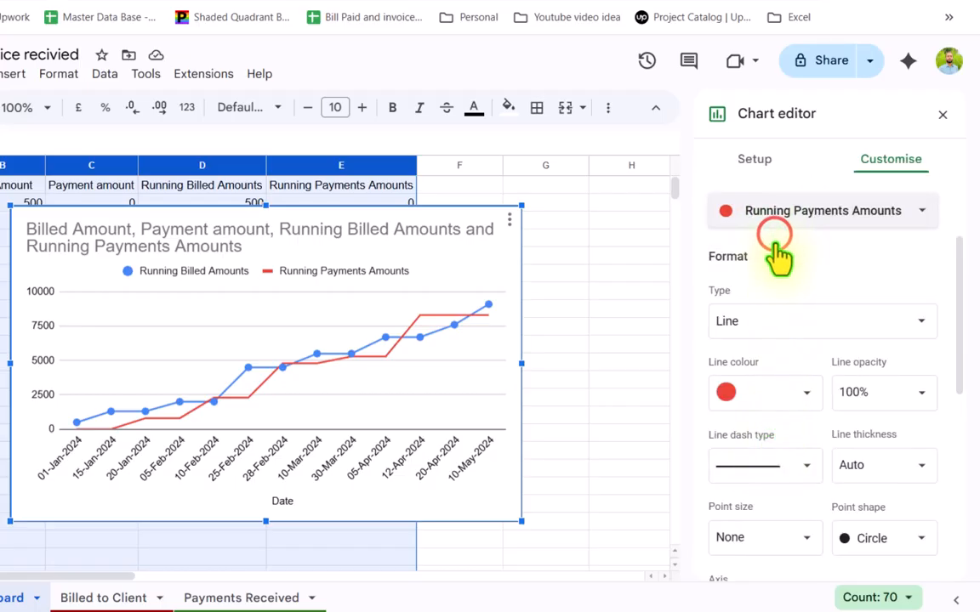
{"action": "left_click", "coordinate": [787, 324]}
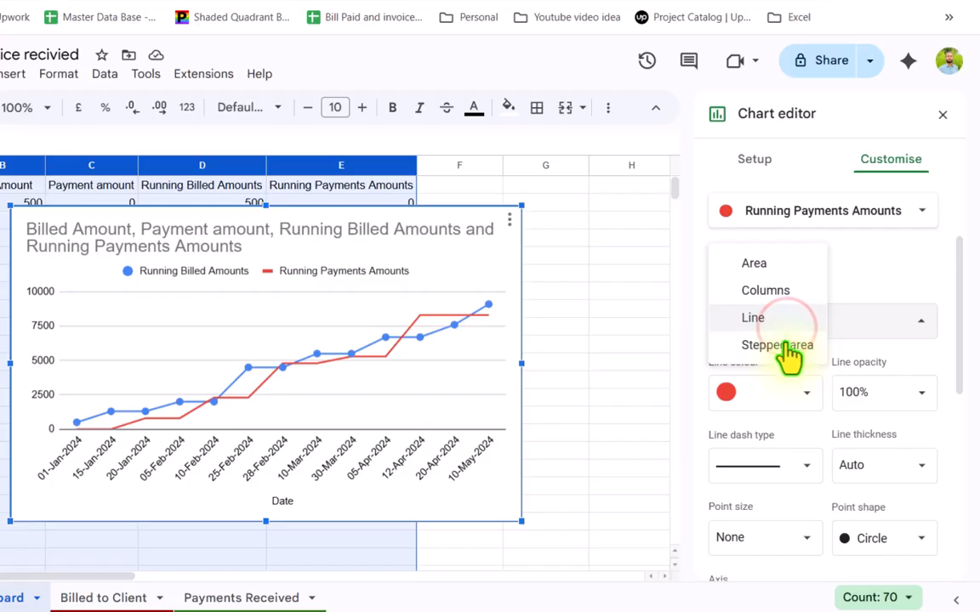
{"action": "left_click", "coordinate": [786, 344]}
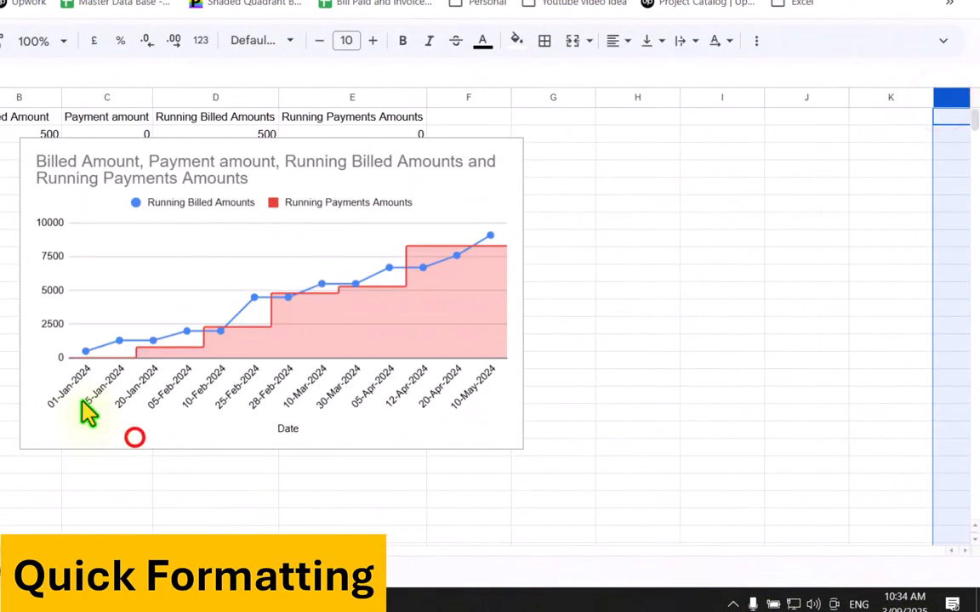
- Move the chart off the data table into the empty columns beside it, starting in column F
{"action": "left_click", "coordinate": [37, 151]}
{"action": "left_click_drag", "start_coordinate": [27, 146], "coordinate": [465, 140]}
{"action": "left_click_drag", "start_coordinate": [361, 550], "coordinate": [489, 550]}
- Shorten the chart title to "Billed Amount & Payment amount" and remove the Date title from the horizontal axis
{"action": "double_click", "coordinate": [400, 157]}
{"action": "left_click", "coordinate": [801, 309]}
{"action": "key", "text": "BackSpace"}
{"action": "key", "text": "BackSpace"}
{"action": "type", "text": "&"}
{"action": "key", "text": "shift+End"}
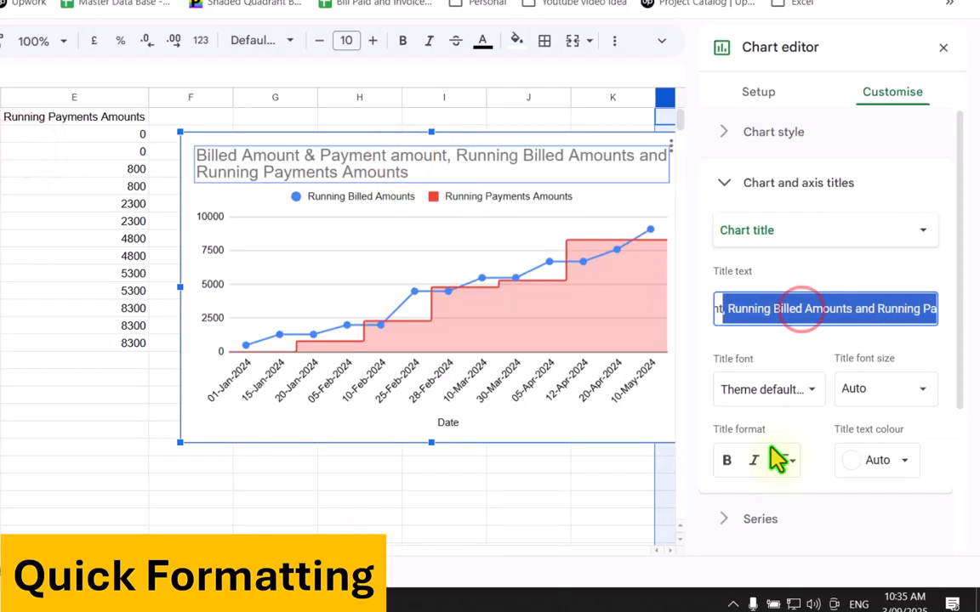
{"action": "key", "text": "BackSpace"}
{"action": "left_click", "coordinate": [460, 428]}
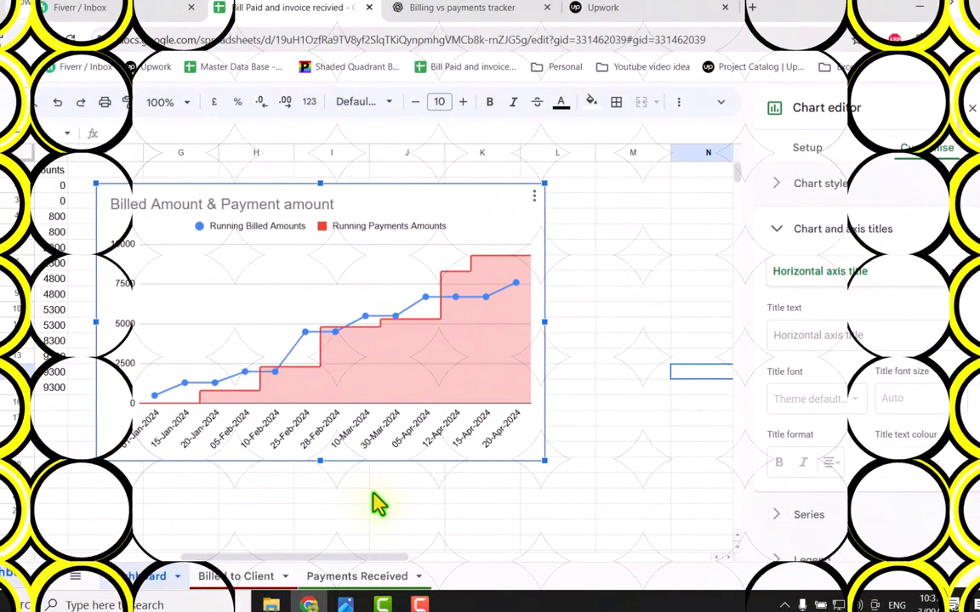
{"action": "left_click", "coordinate": [385, 510]}
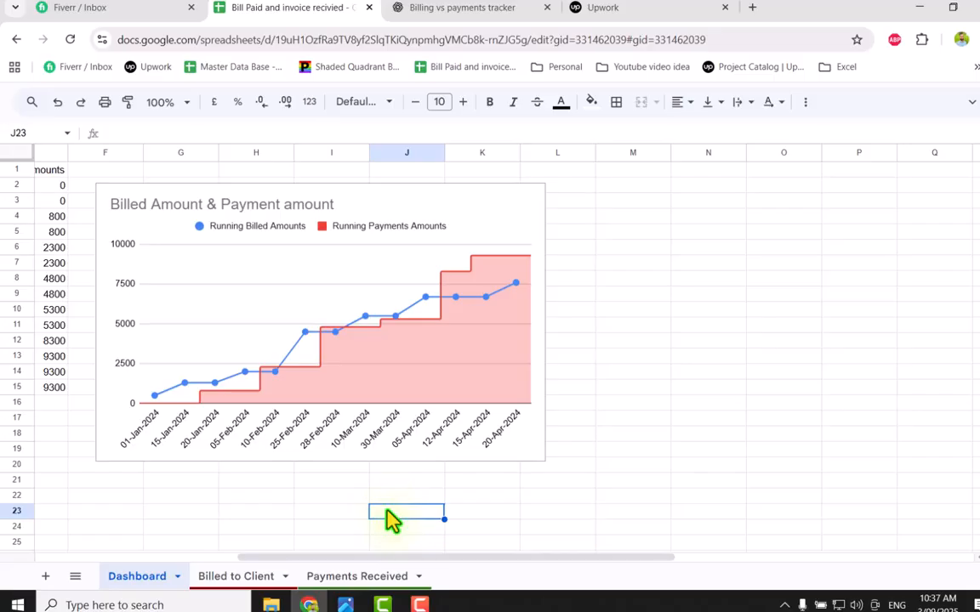
- Duplicate the chart and place the copy beside the original, starting in column L at row 2
{"action": "left_click", "coordinate": [422, 209]}
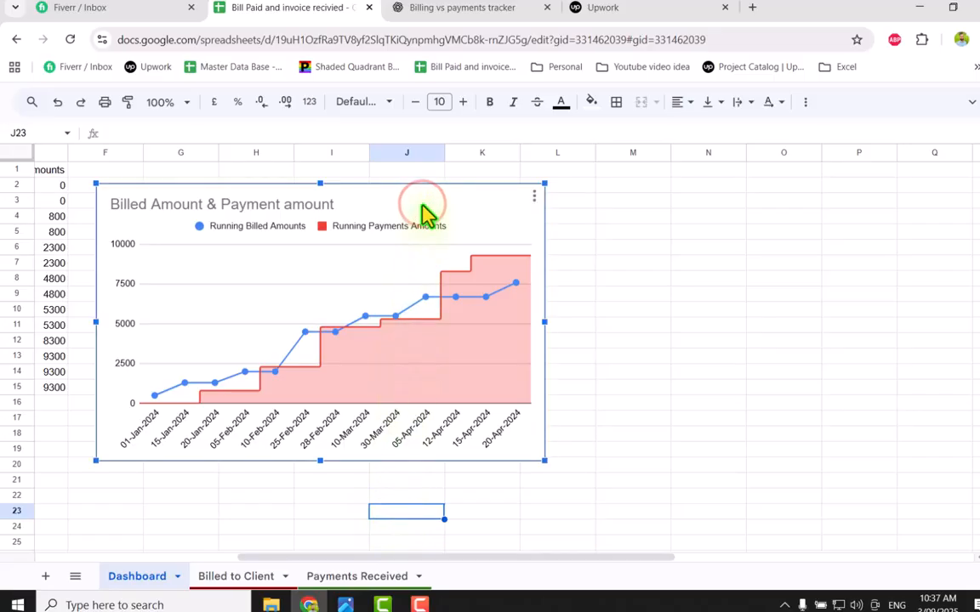
{"action": "left_click", "coordinate": [600, 207]}
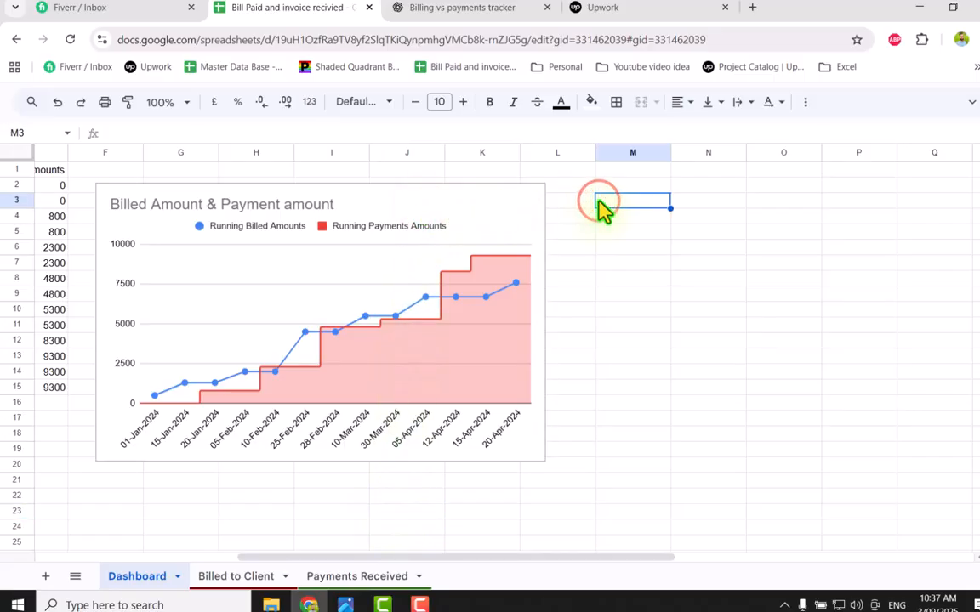
{"action": "key", "text": "ctrl+v"}
{"action": "left_click", "coordinate": [663, 213]}
{"action": "left_click_drag", "start_coordinate": [665, 211], "coordinate": [590, 192]}
- Set the copied chart's background colour to black and its border colour to white
{"action": "left_click_drag", "start_coordinate": [503, 559], "coordinate": [695, 569]}
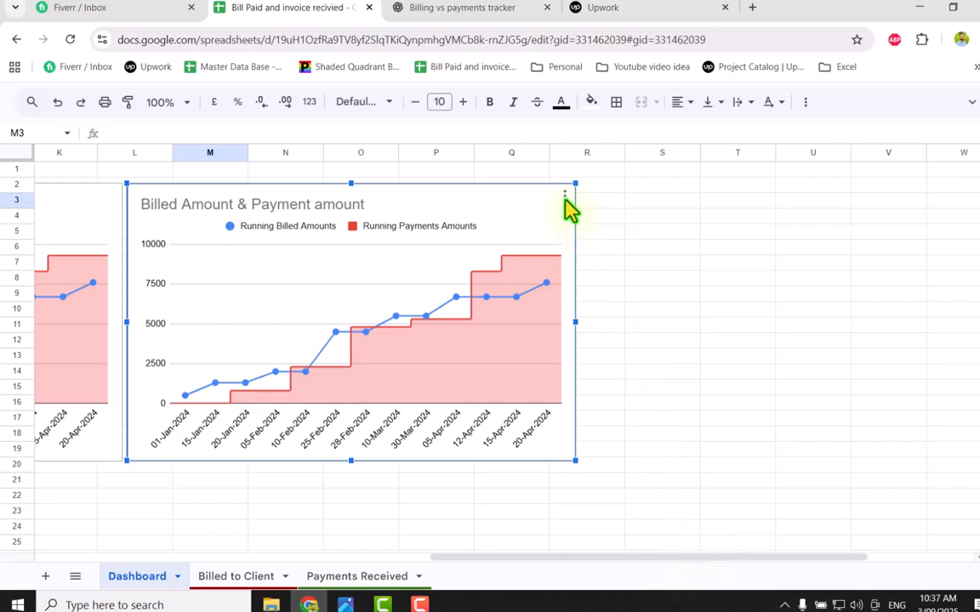
{"action": "left_click", "coordinate": [565, 198]}
{"action": "left_click", "coordinate": [602, 219]}
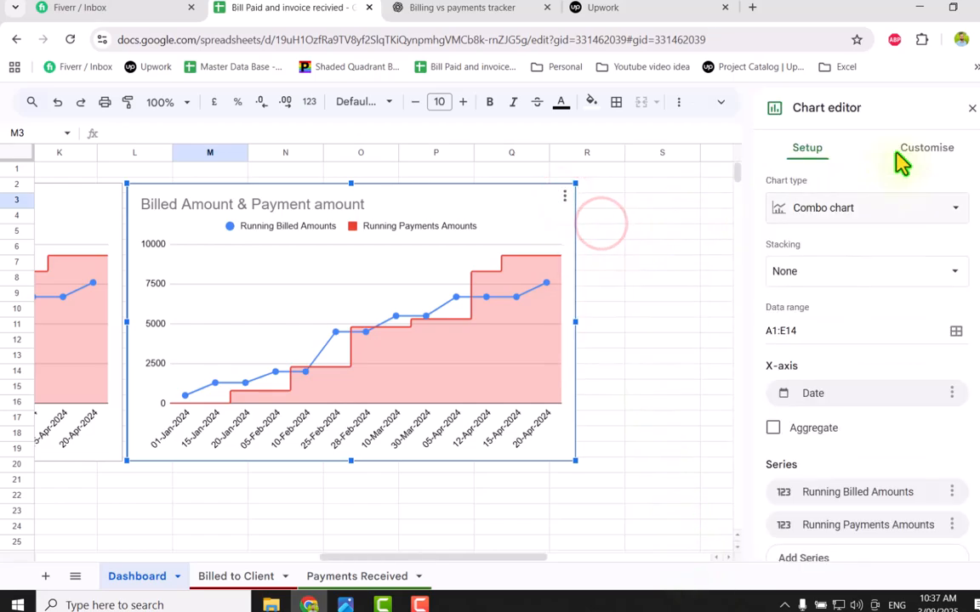
{"action": "left_click", "coordinate": [927, 146]}
{"action": "left_click", "coordinate": [850, 183]}
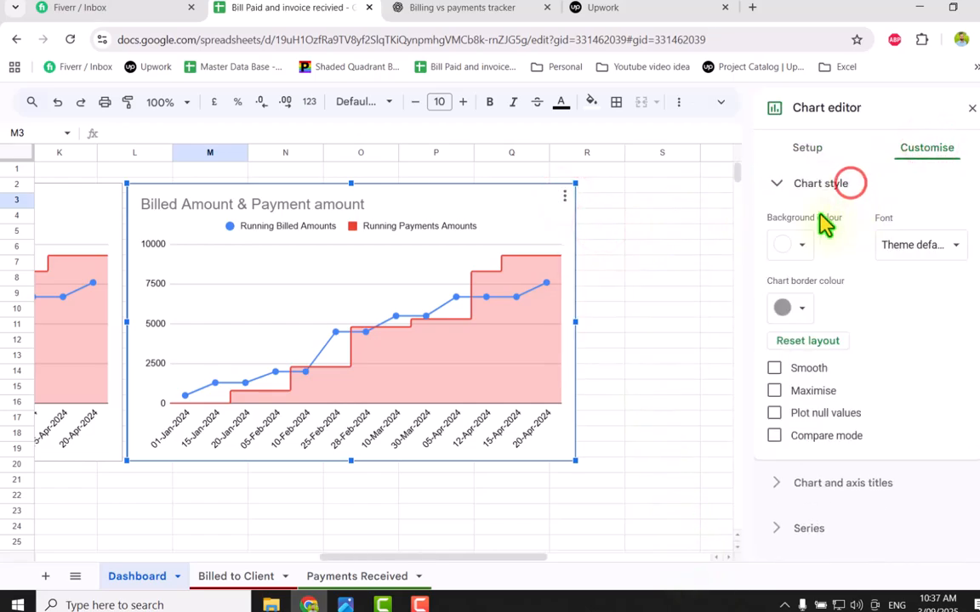
{"action": "left_click", "coordinate": [797, 244]}
{"action": "left_click", "coordinate": [783, 304]}
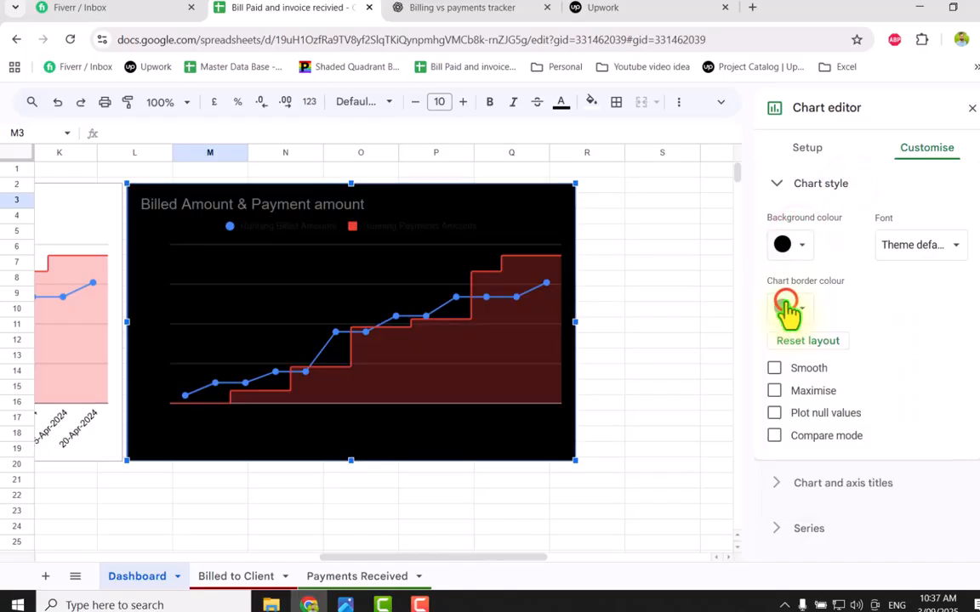
{"action": "left_click", "coordinate": [800, 308]}
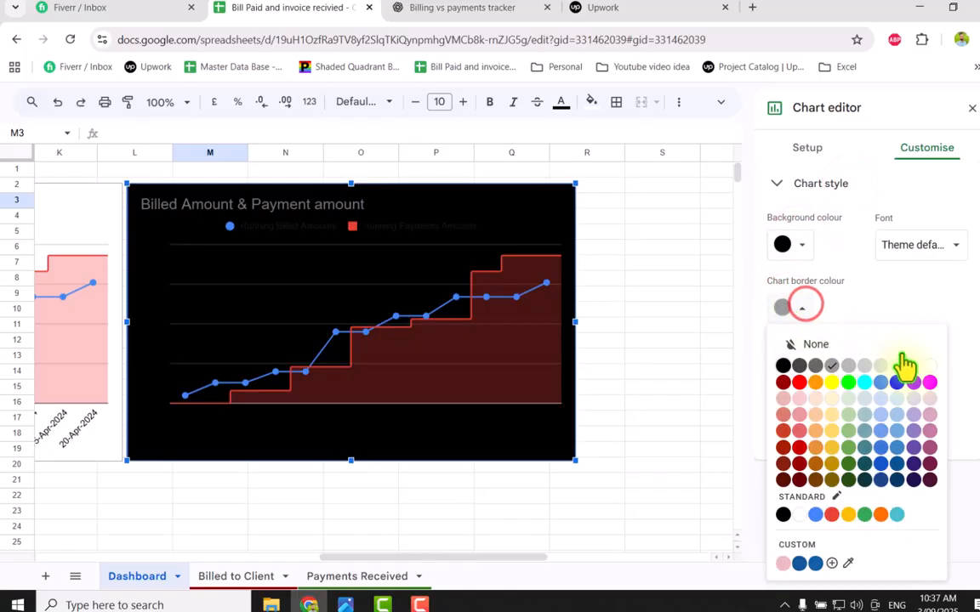
{"action": "left_click", "coordinate": [930, 366]}
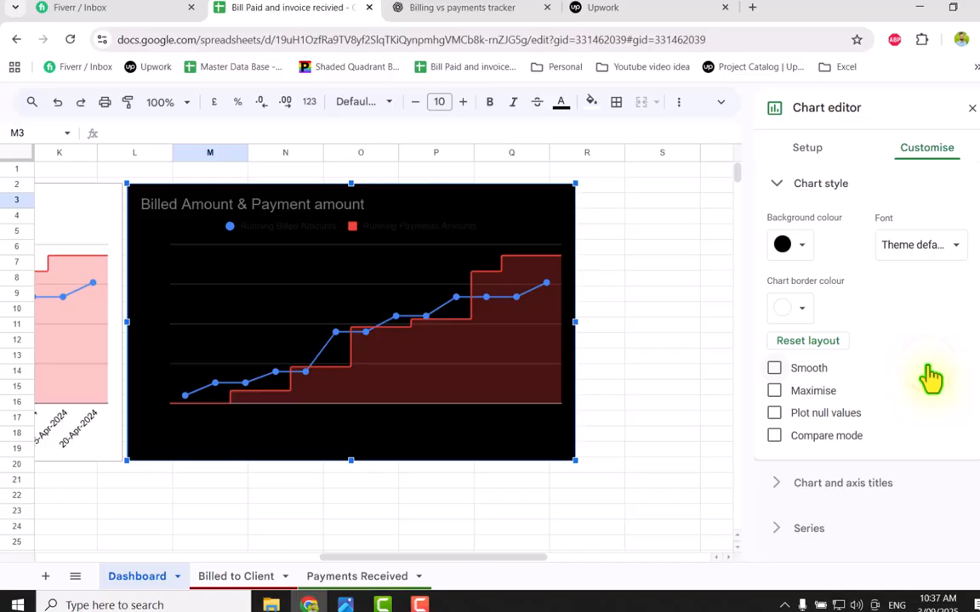
- Set the legend text colour of the black chart to white
{"action": "left_click", "coordinate": [314, 227]}
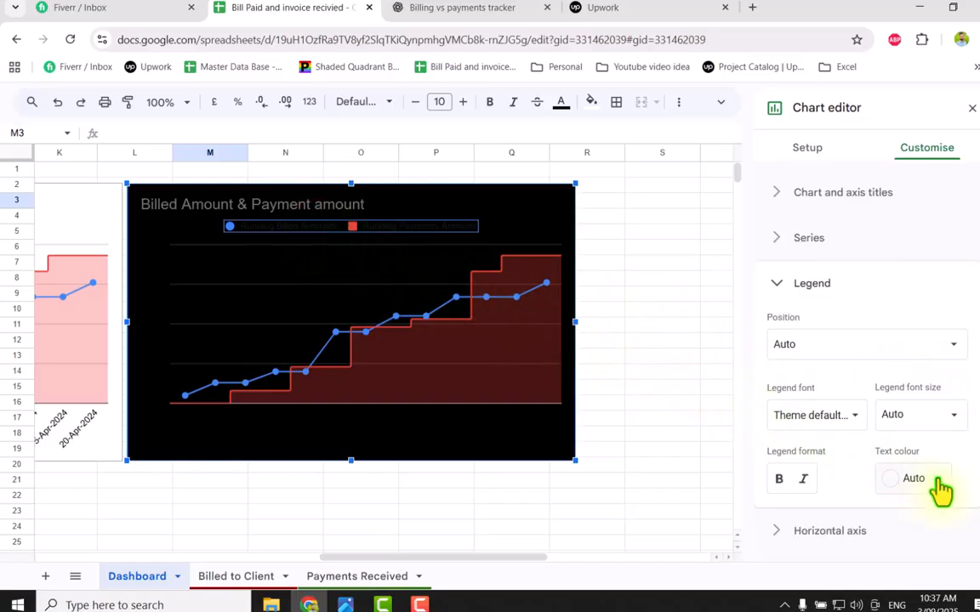
{"action": "left_click", "coordinate": [941, 489]}
{"action": "left_click", "coordinate": [933, 249]}
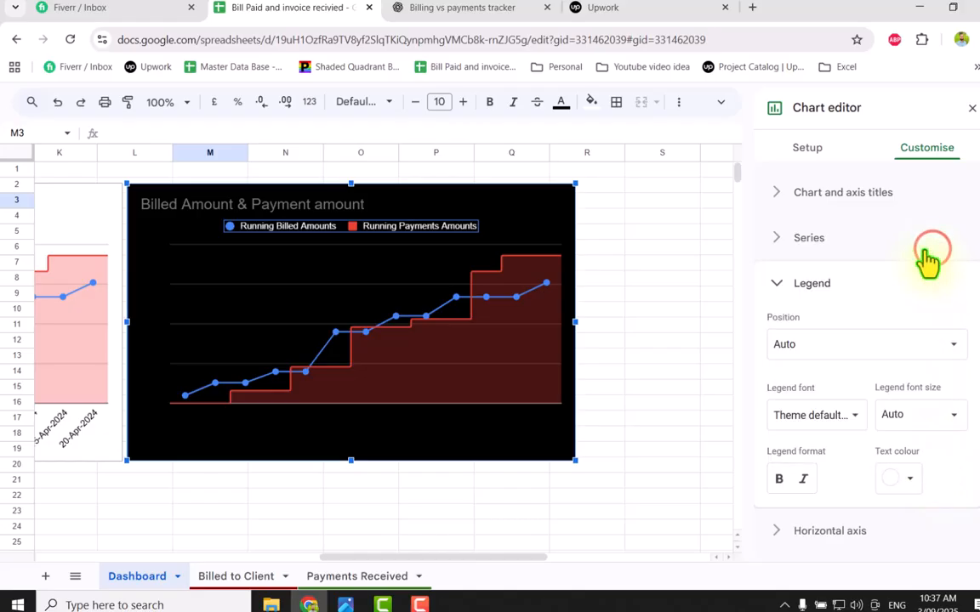
- Set the label text colour of both the vertical and horizontal axes to white
{"action": "left_click", "coordinate": [159, 327]}
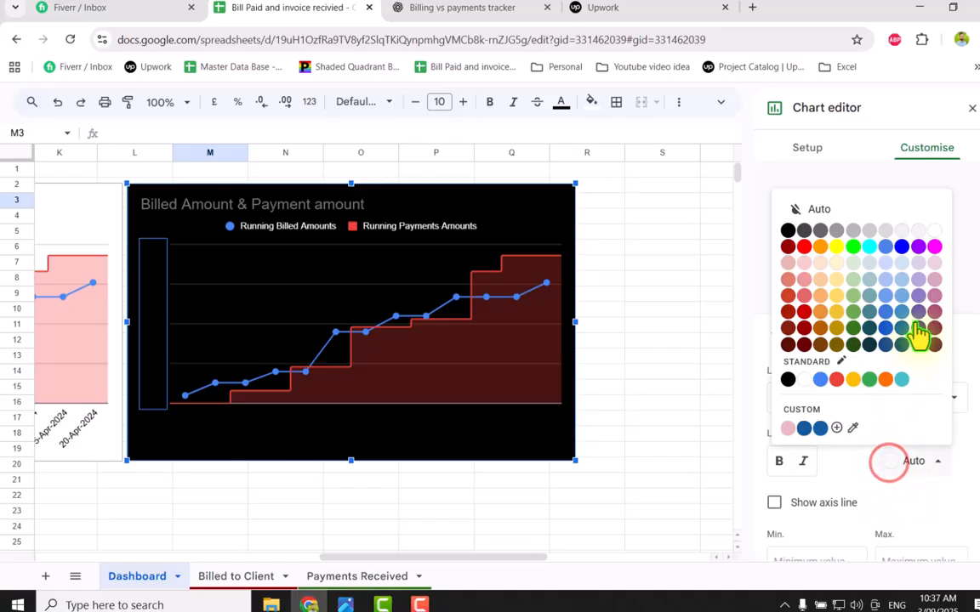
{"action": "left_click", "coordinate": [933, 231]}
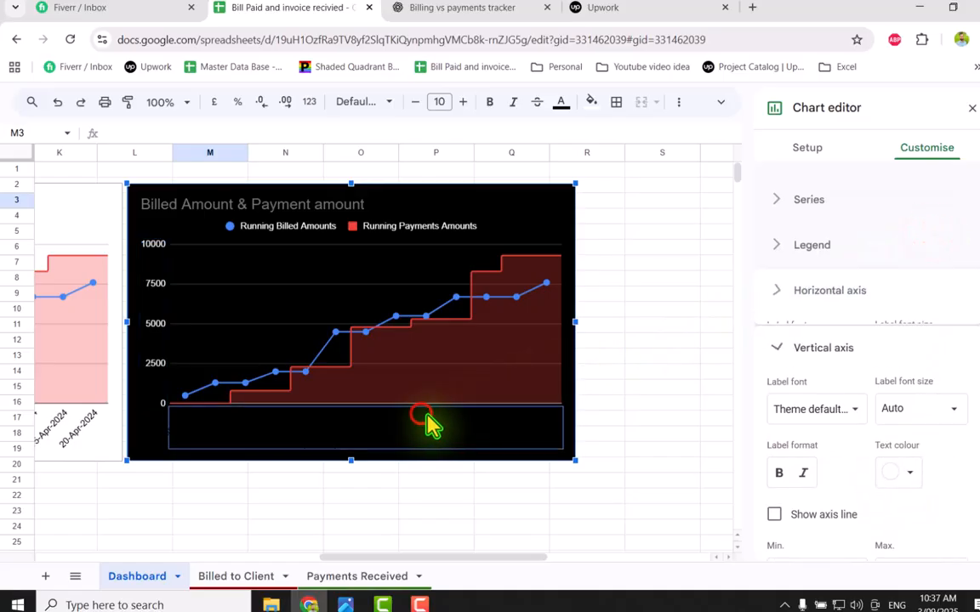
{"action": "left_click", "coordinate": [829, 290]}
{"action": "left_click", "coordinate": [936, 417]}
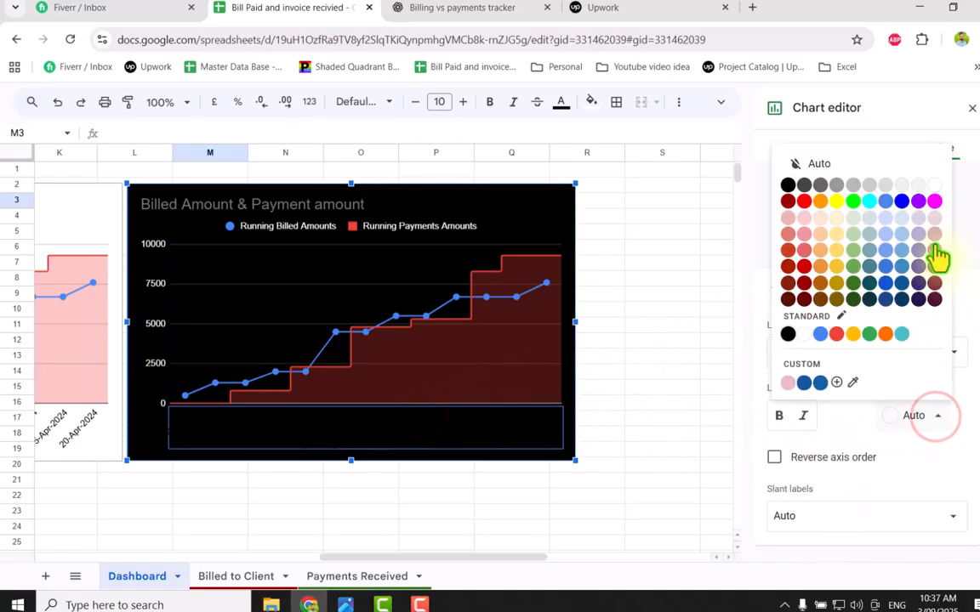
{"action": "left_click", "coordinate": [933, 185]}
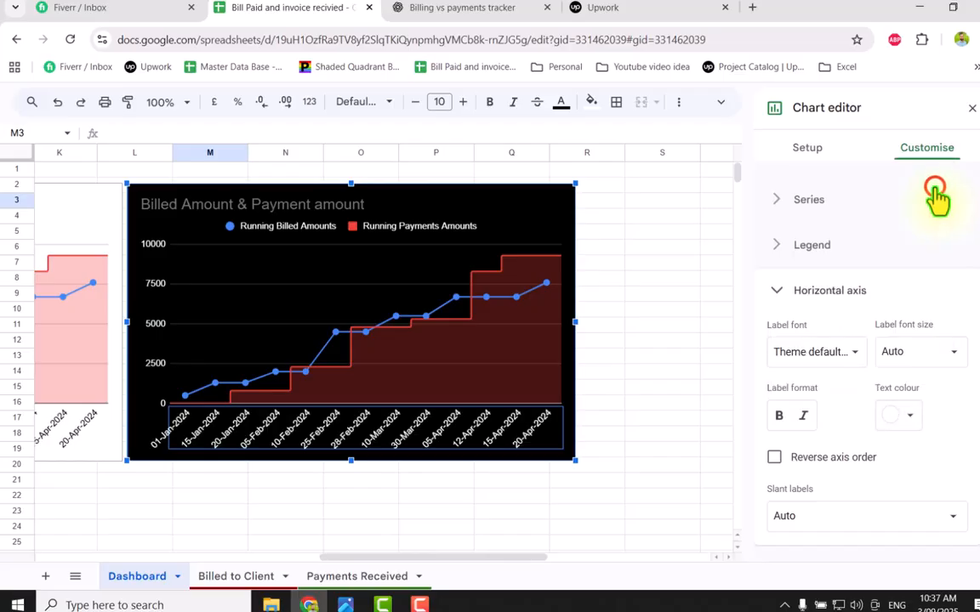
- Set the line colour of the Running Payments Amounts series to white
{"action": "left_click", "coordinate": [536, 331]}
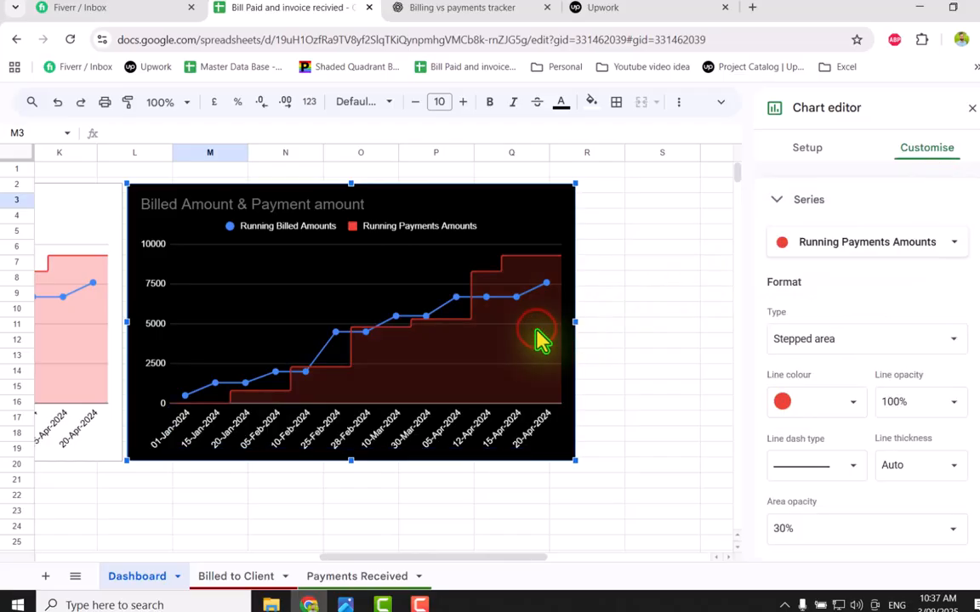
{"action": "left_click", "coordinate": [842, 402]}
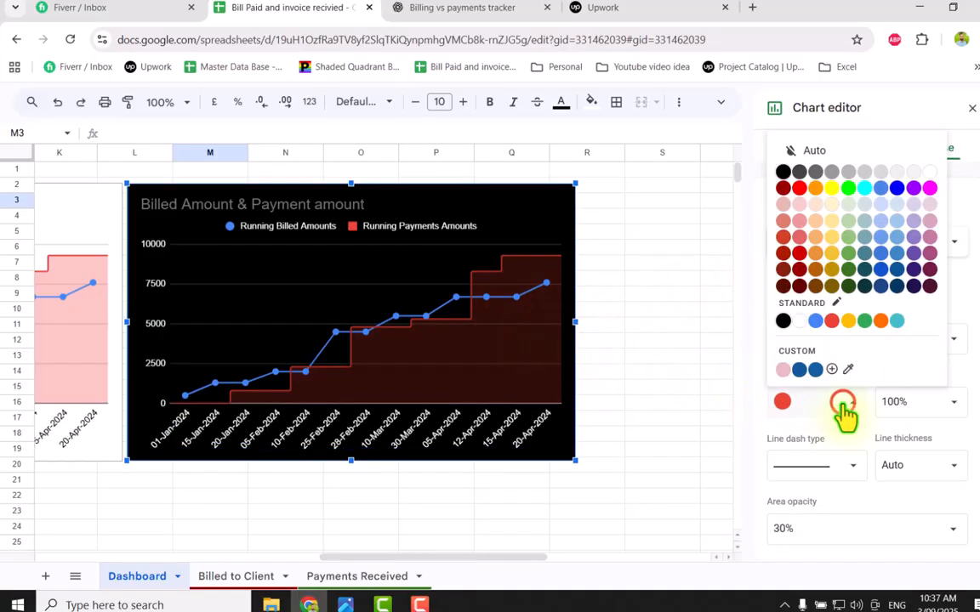
{"action": "left_click", "coordinate": [932, 175]}
- Set the line colour of the Running Billed Amounts series to green
{"action": "left_click", "coordinate": [874, 241]}
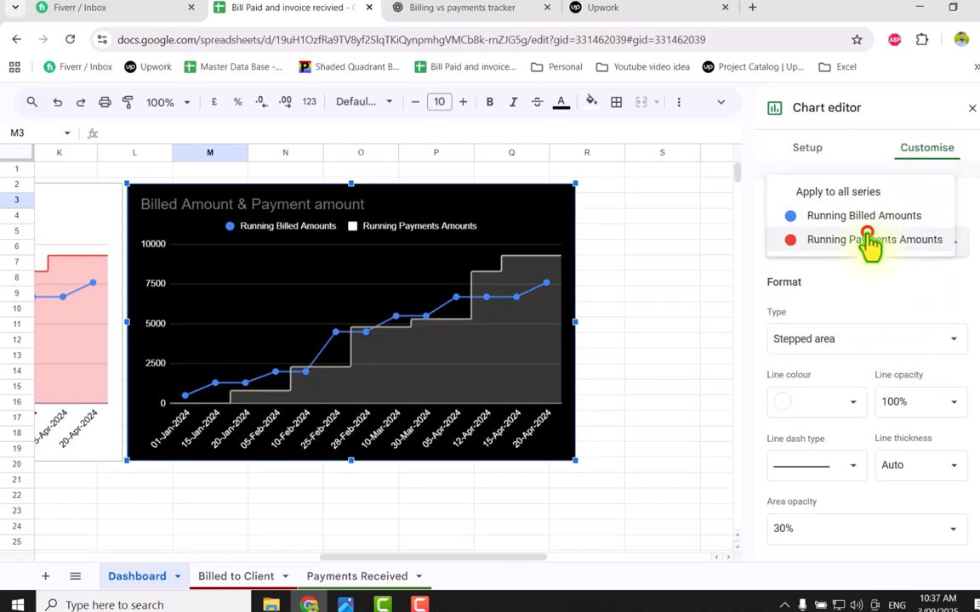
{"action": "left_click", "coordinate": [864, 217]}
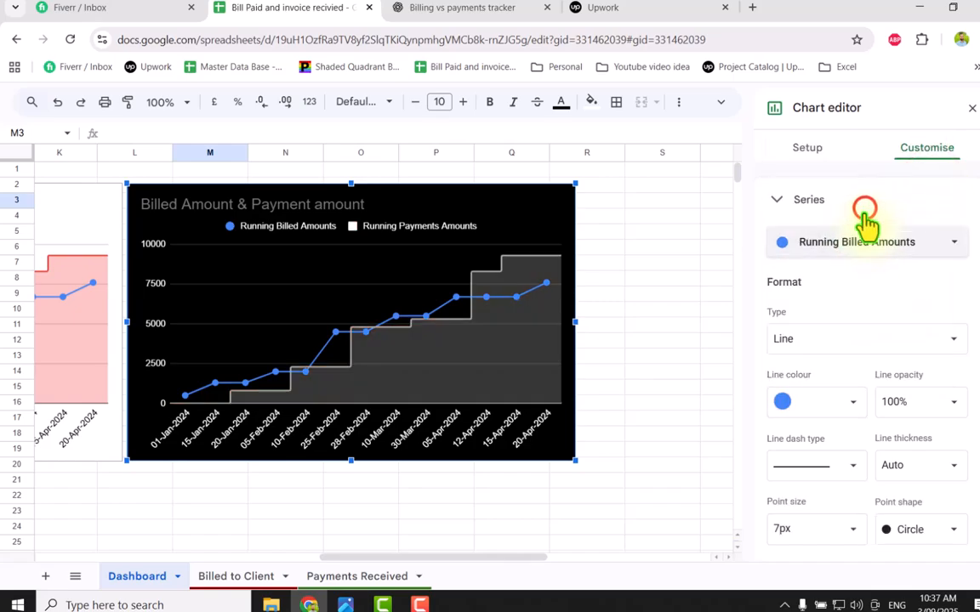
{"action": "left_click", "coordinate": [829, 416]}
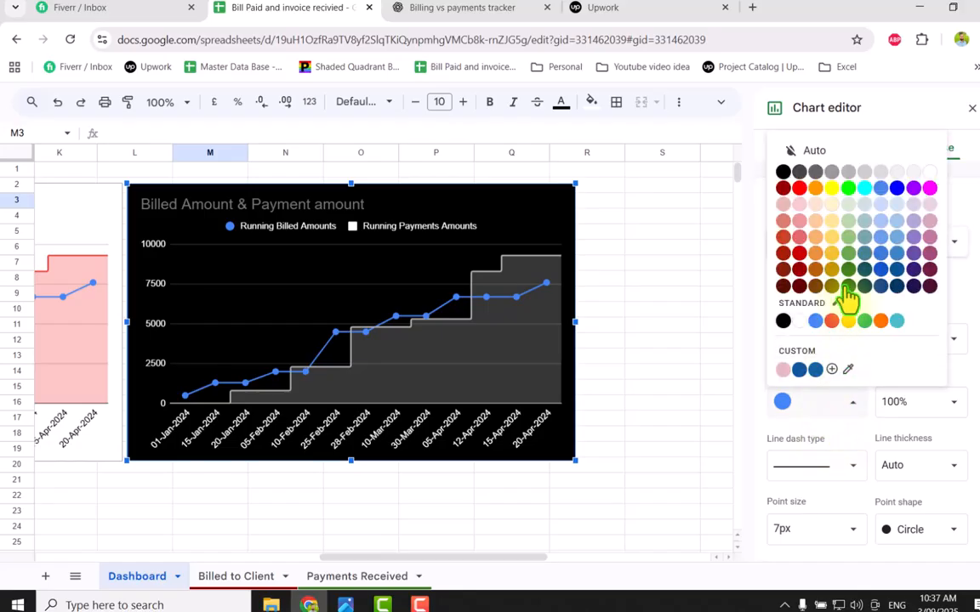
{"action": "left_click", "coordinate": [849, 257]}
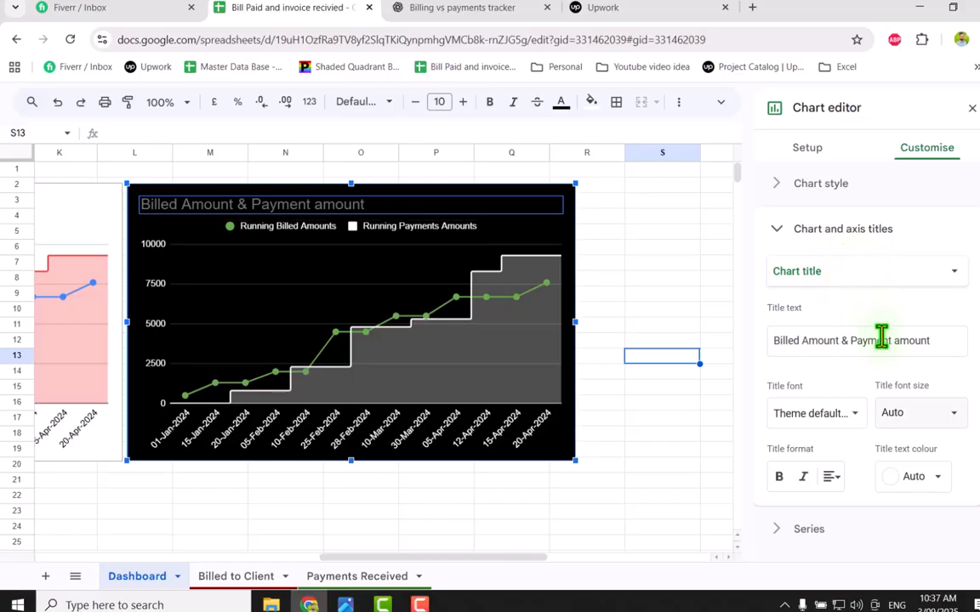
- Set the title text colour of the black chart to white and close the chart's editing options
{"action": "left_click", "coordinate": [941, 478]}
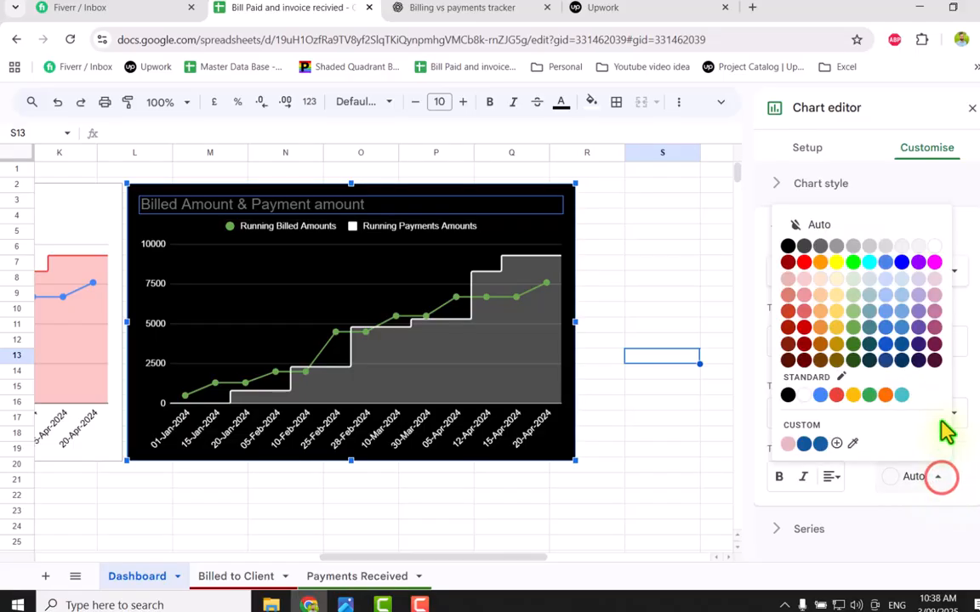
{"action": "left_click", "coordinate": [942, 250]}
{"action": "key", "text": "Escape"}
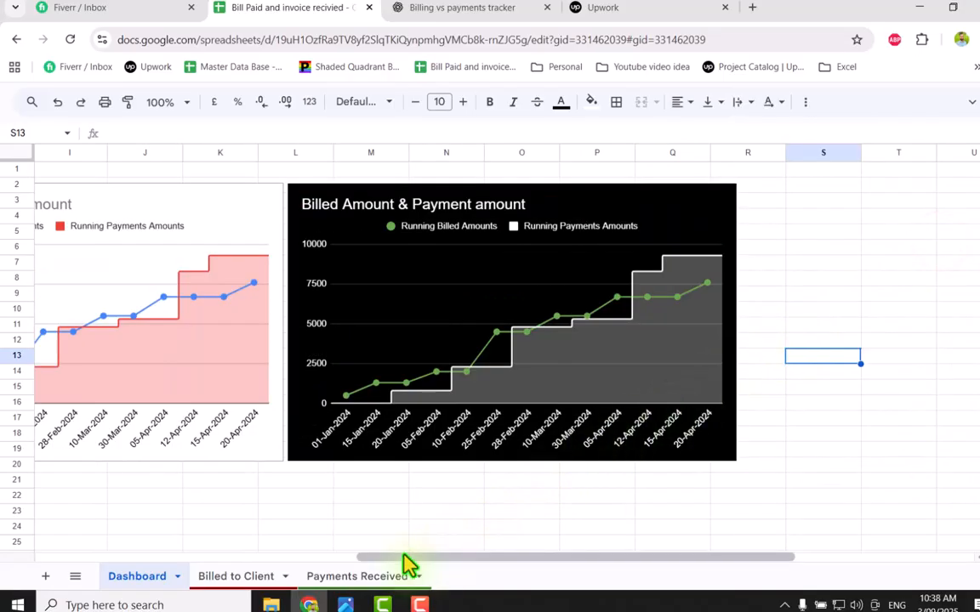
- Set the dashboard zoom to 75% and bring both charts into view side by side to compare them
{"action": "left_click_drag", "start_coordinate": [405, 557], "coordinate": [353, 533]}
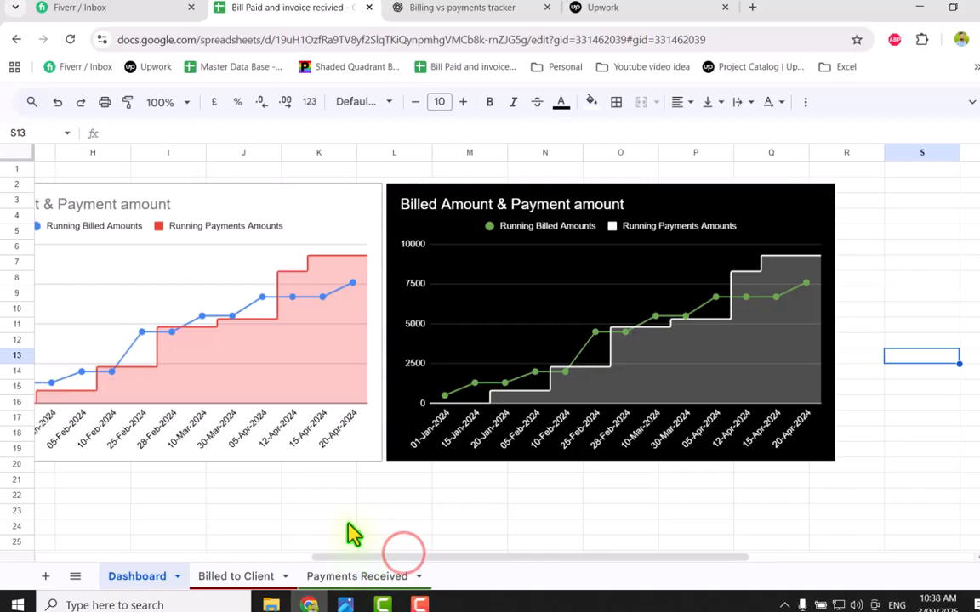
{"action": "left_click", "coordinate": [192, 103]}
{"action": "left_click", "coordinate": [174, 154]}
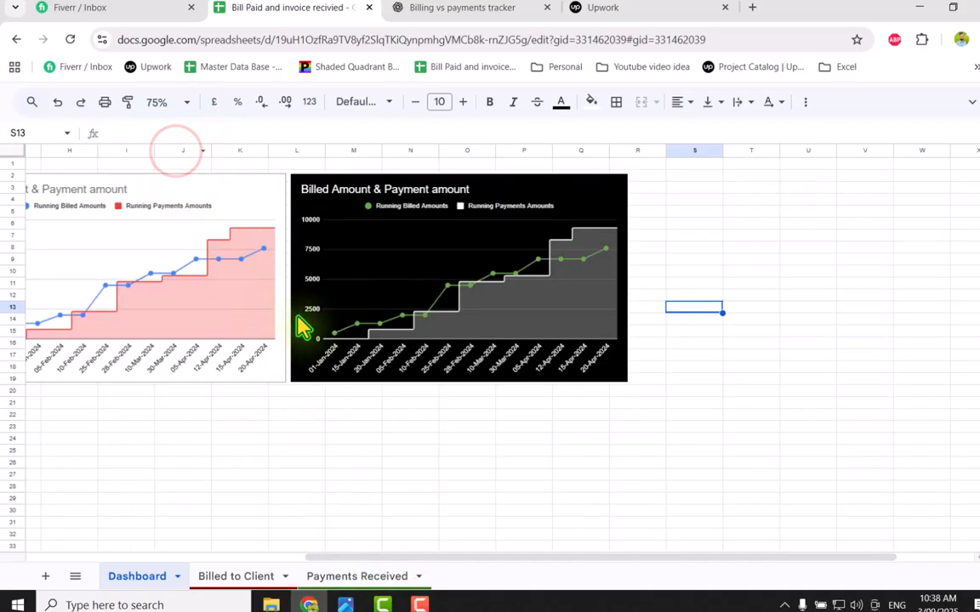
{"action": "left_click_drag", "start_coordinate": [473, 555], "coordinate": [374, 548]}
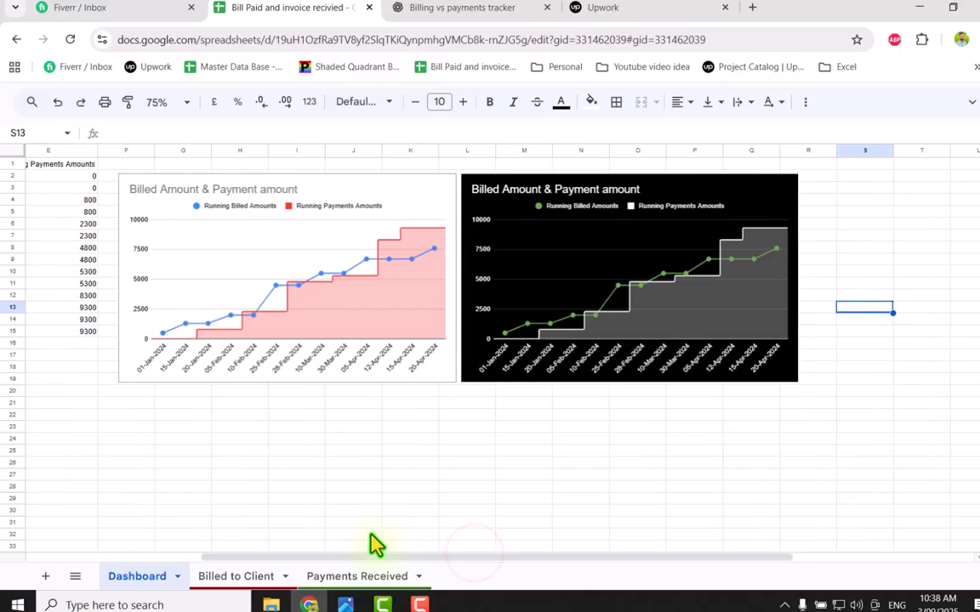
{"action": "left_click", "coordinate": [375, 463]}
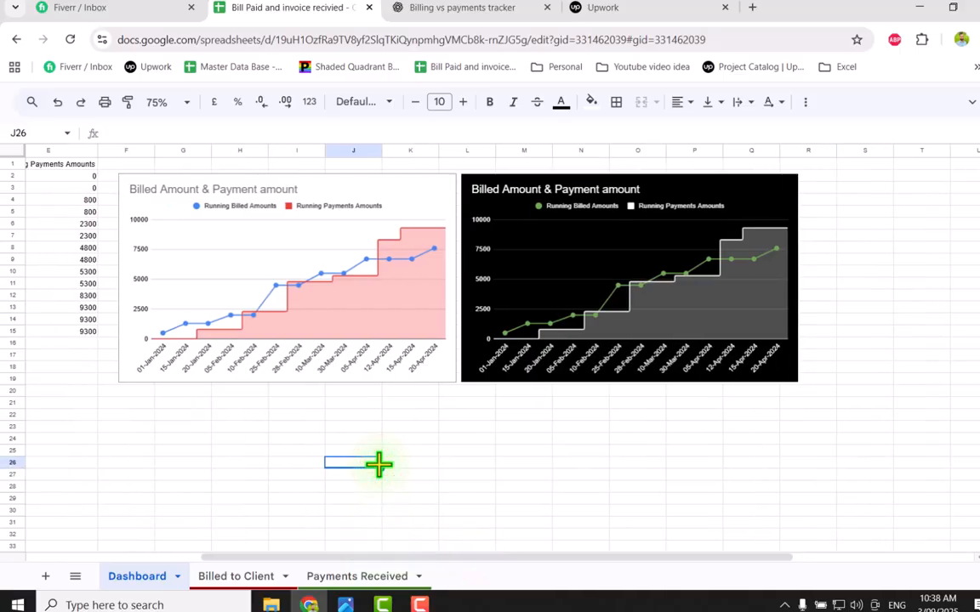